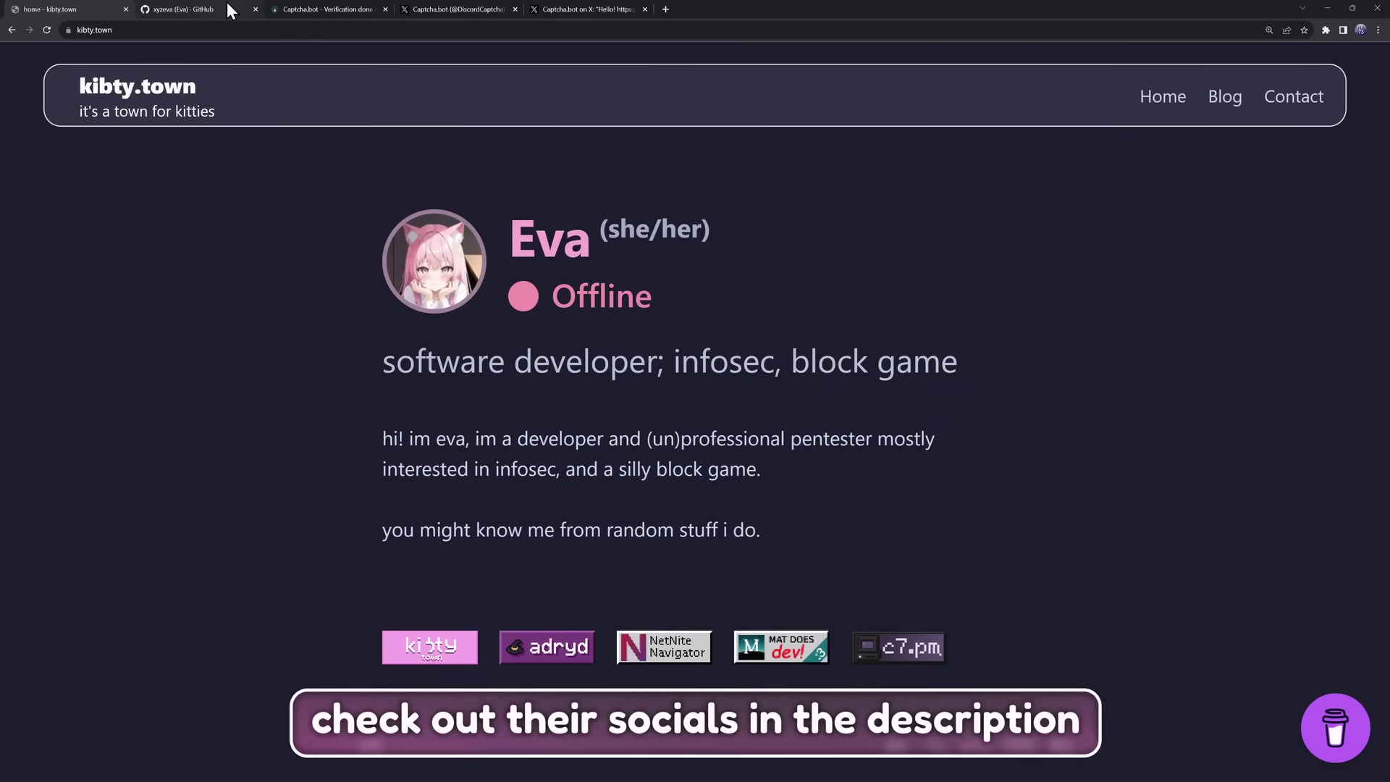
left_click(230, 11)
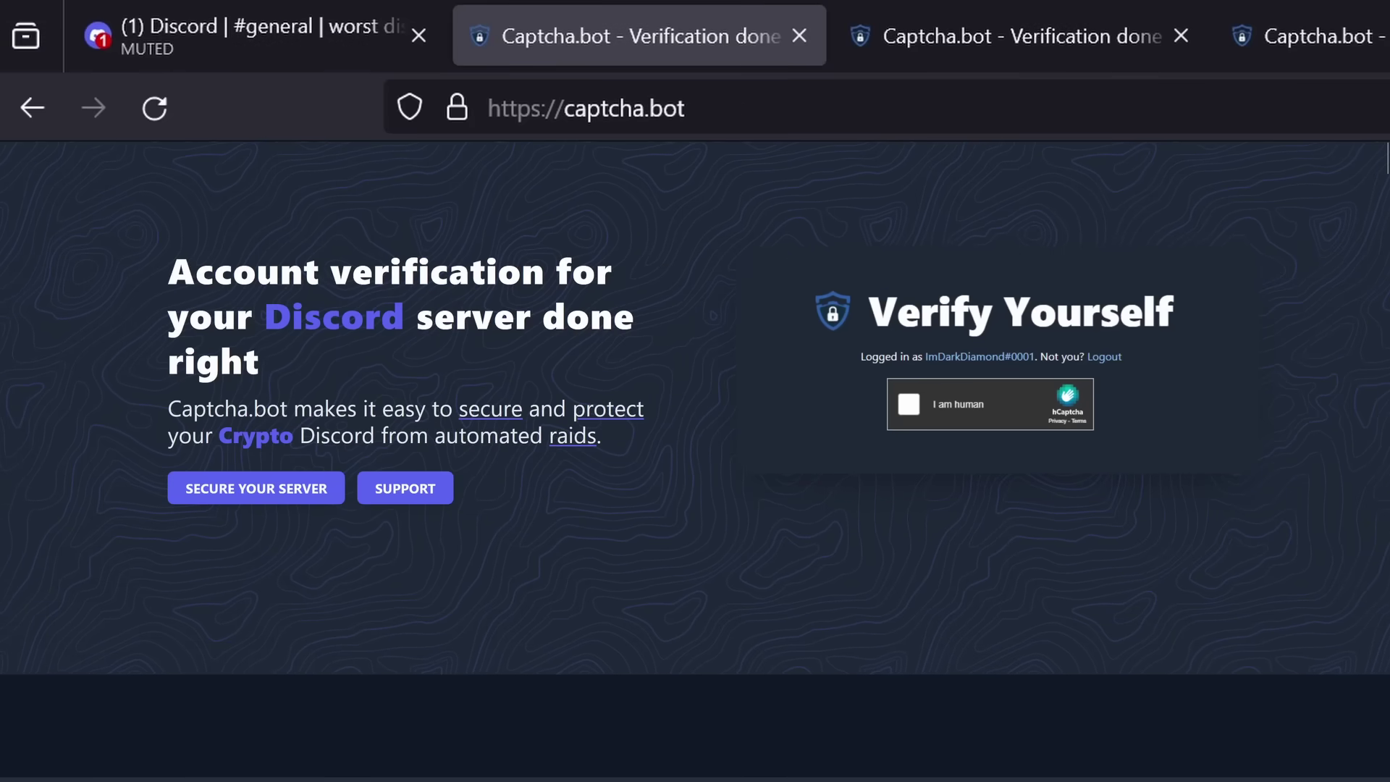
Step: Open the captcha.bot script app.3afd2610.js in the developer tools debugger and pretty-print its source
key("ctrl+shift+k")
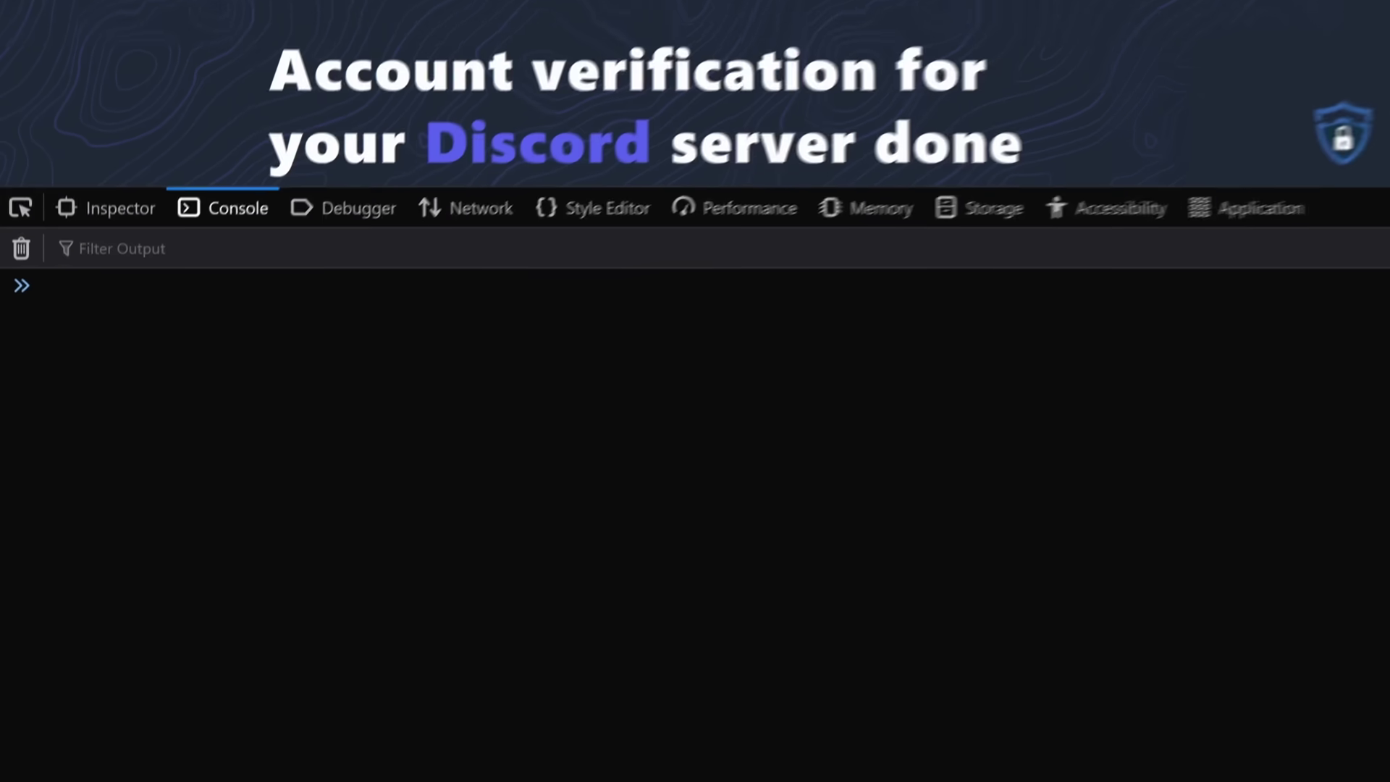
left_click(400, 182)
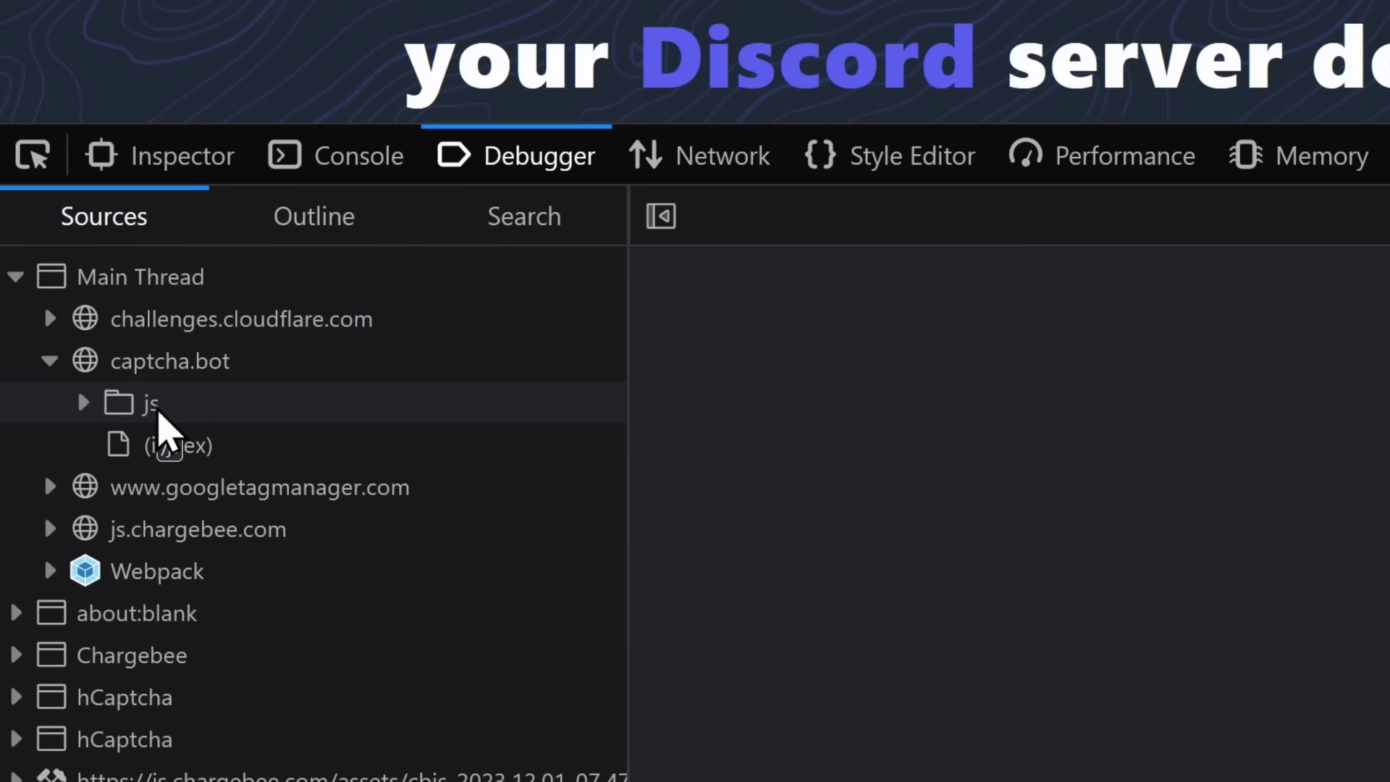
left_click(93, 404)
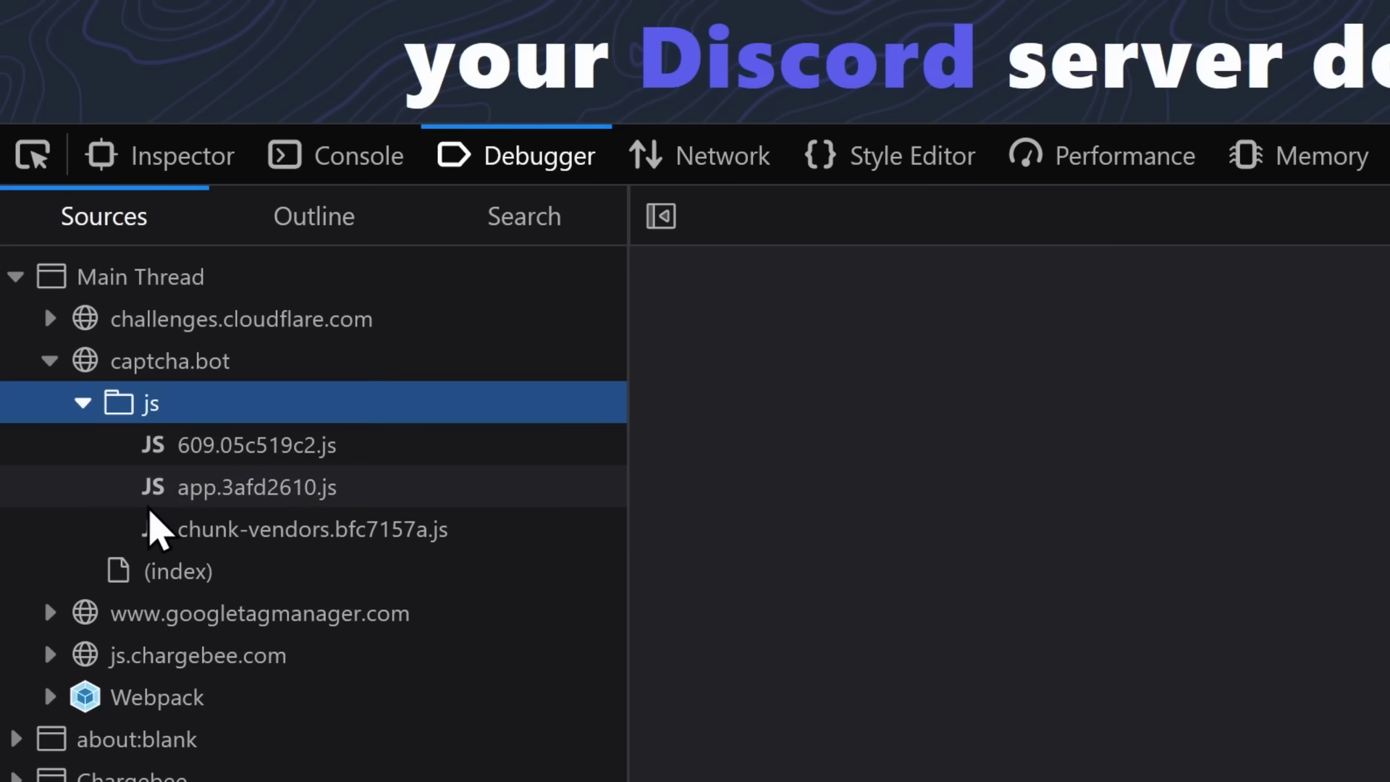
left_click(239, 487)
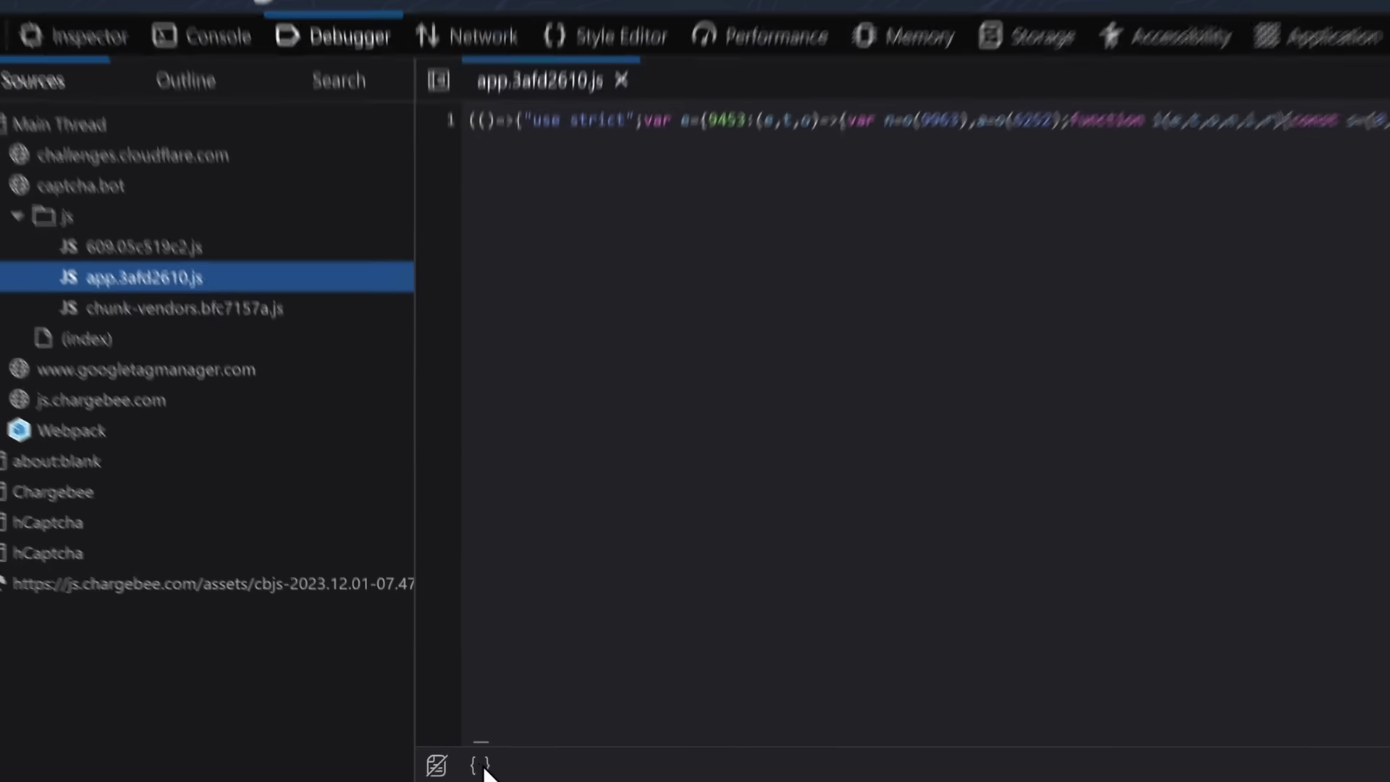
left_click(480, 765)
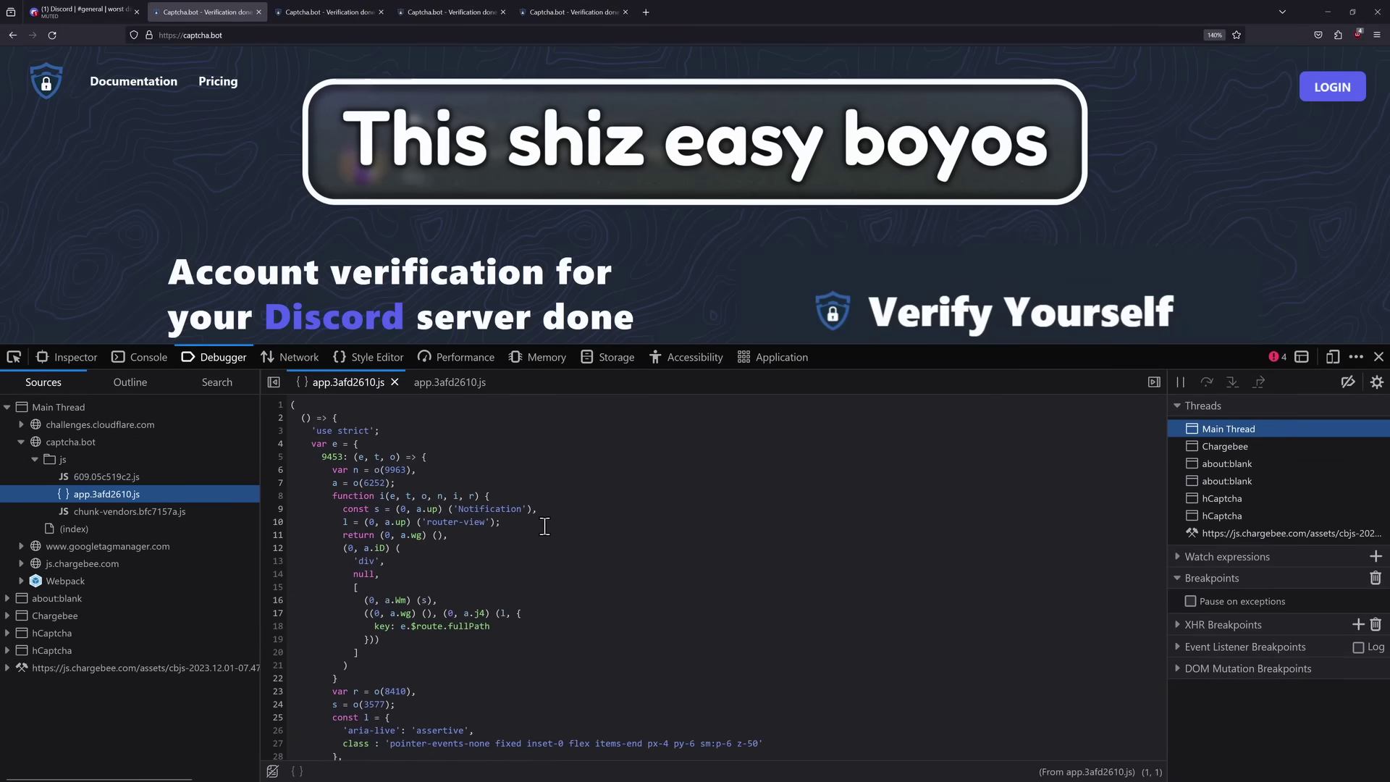
Step: Examine the route definitions in the pretty-printed app.3afd2610.js, including the login, verification and debug paths
scroll(545, 526, "down", 20)
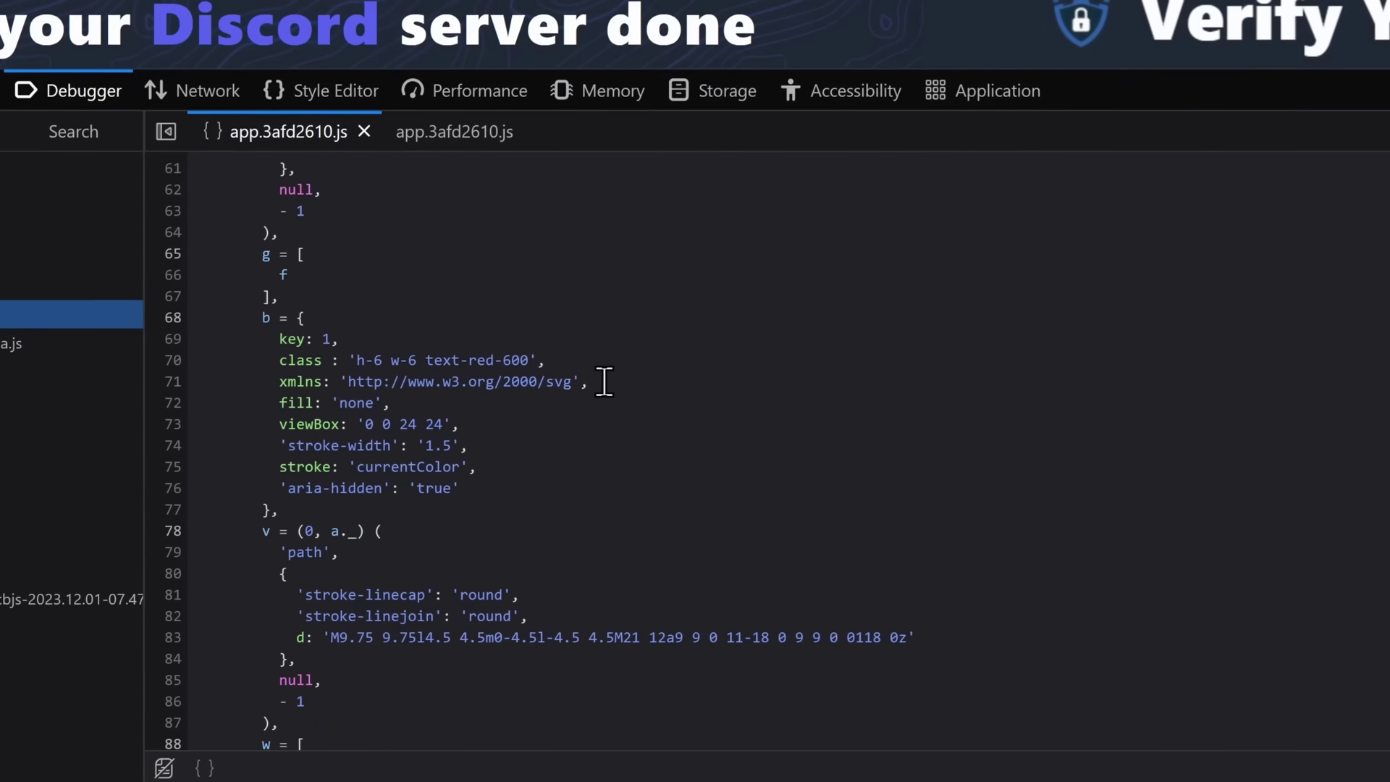
scroll(607, 379, "down", 20)
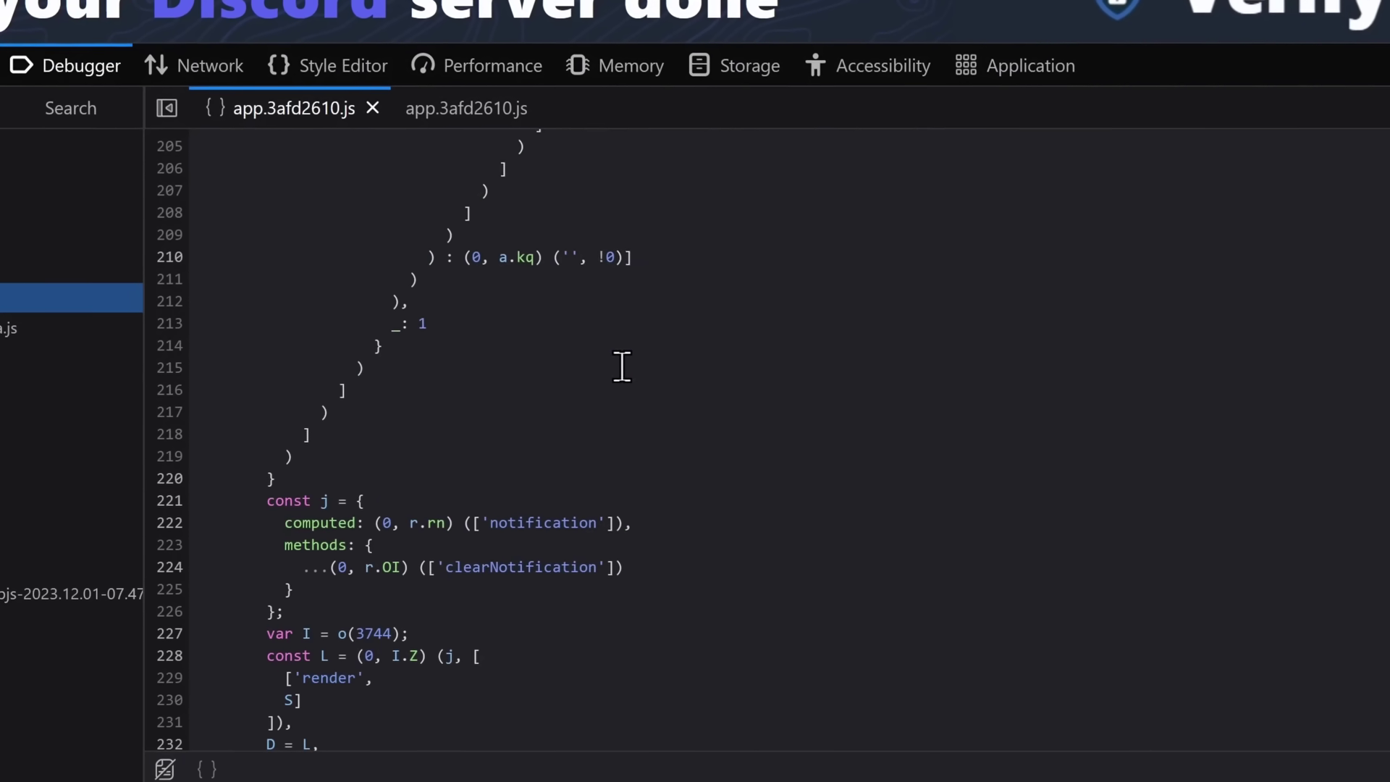
scroll(629, 353, "down", 16)
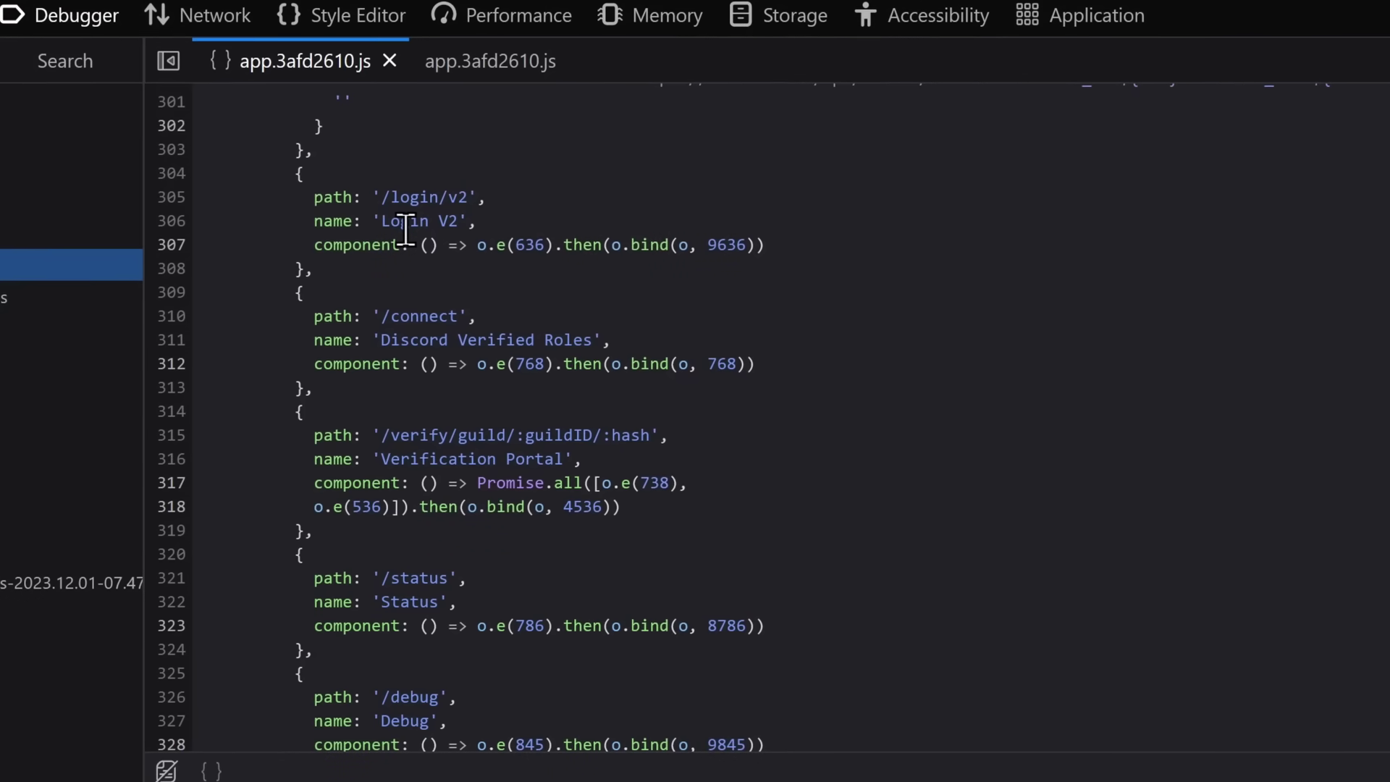
scroll(424, 355, "up", 10)
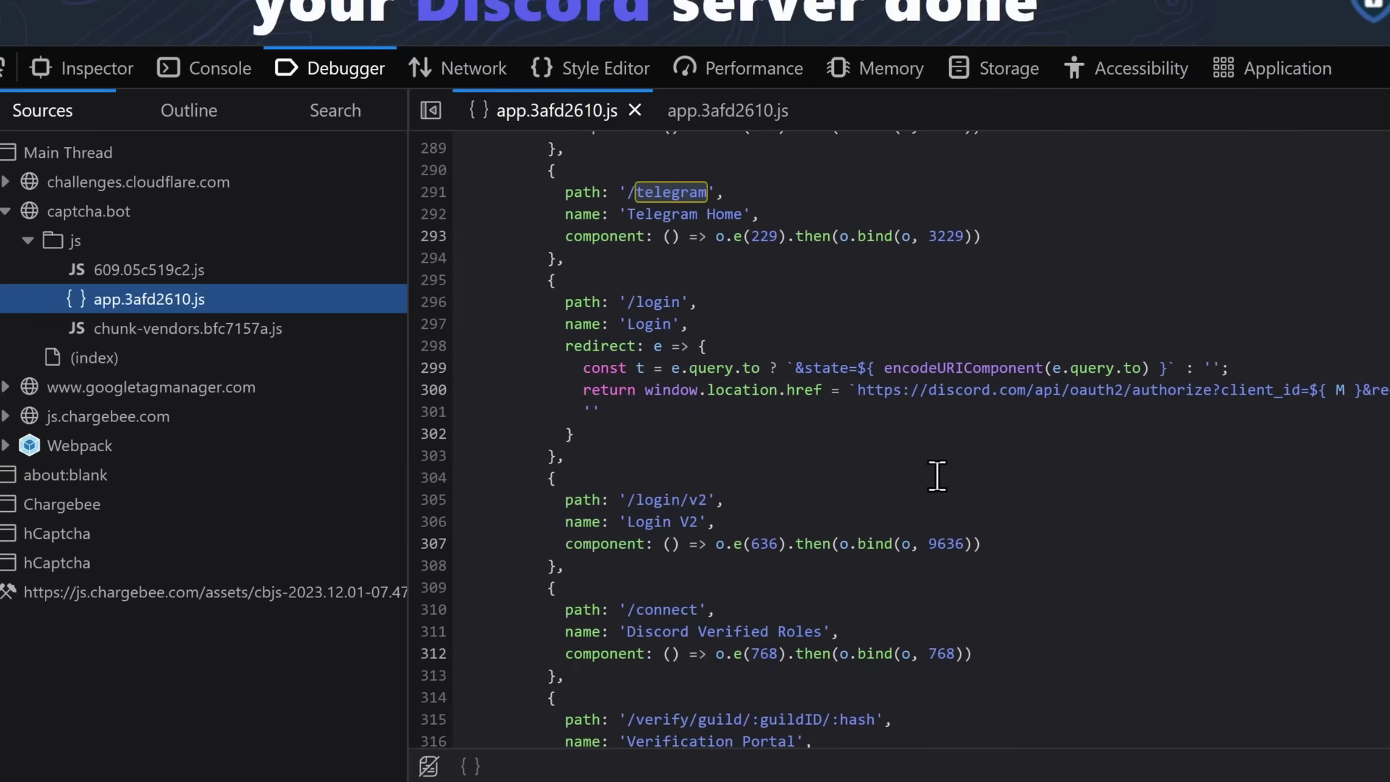
scroll(938, 476, "down", 6)
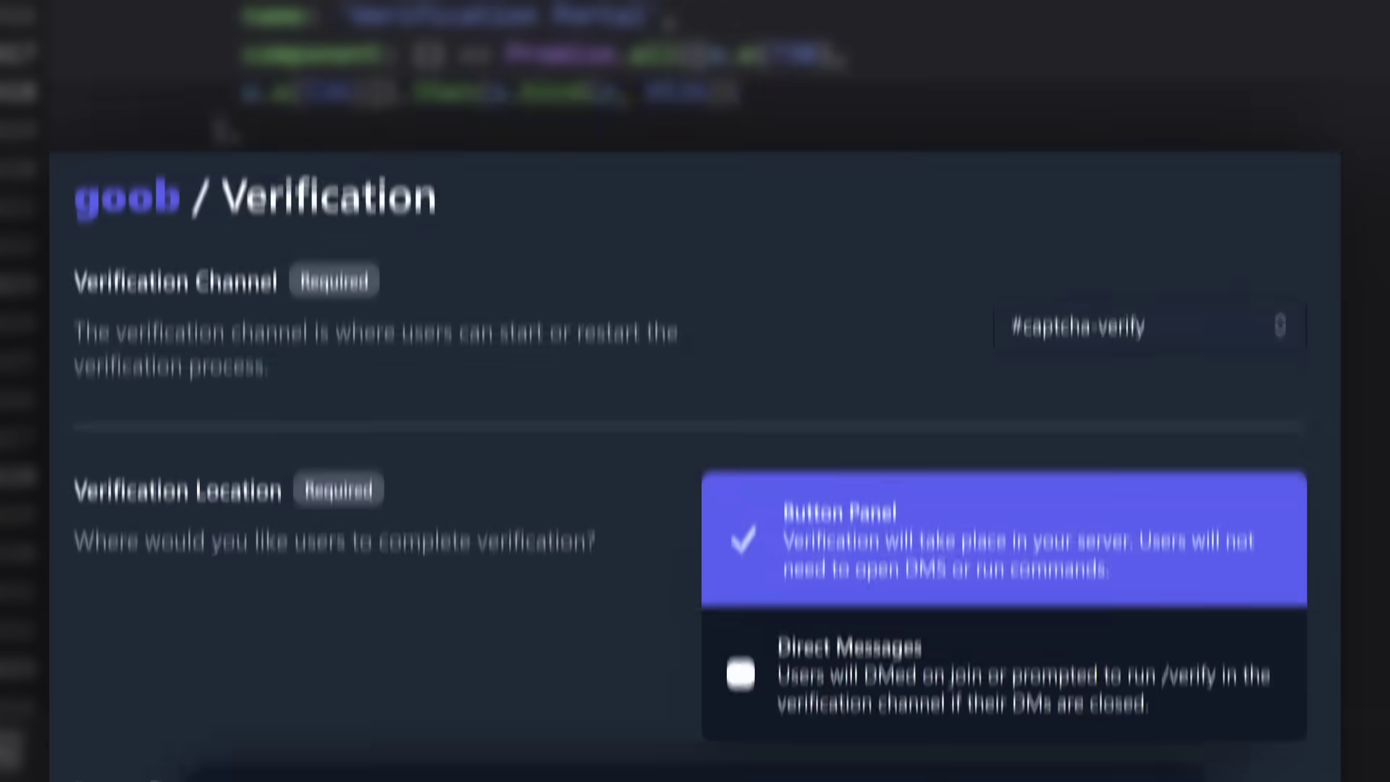
Step: Review the goob server's verification settings, including the verification location and button panel options
scroll(691, 391, "down", 10)
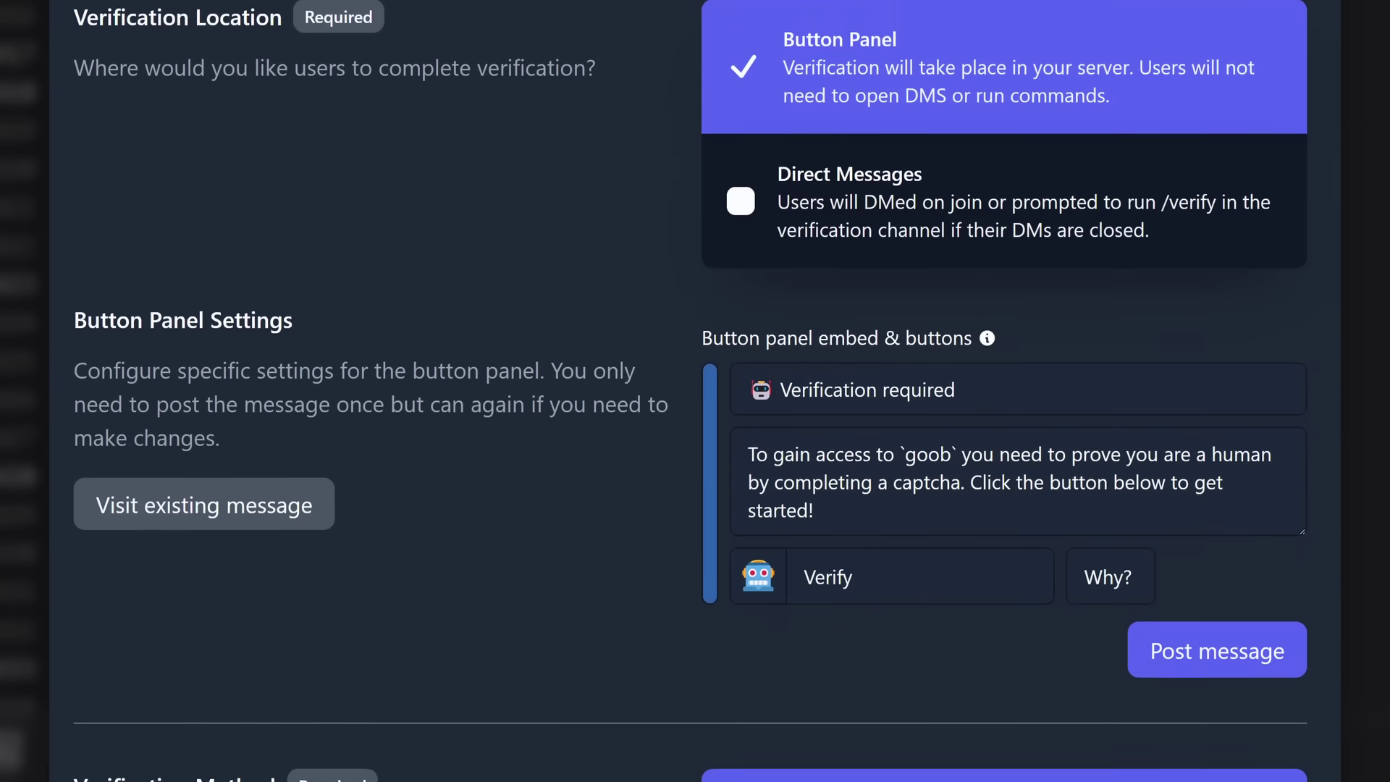
scroll(691, 391, "down", 14)
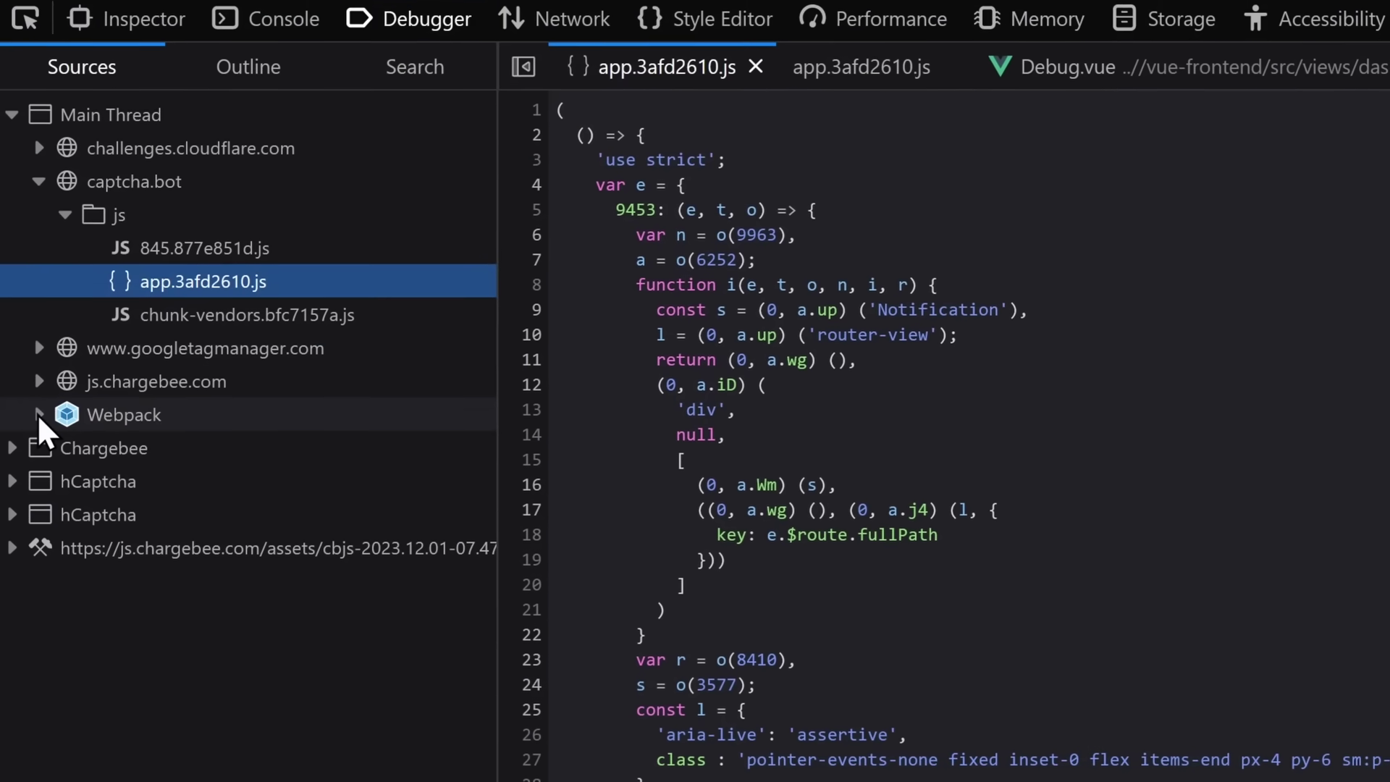
Step: Open the first Debug.vue file from vue-frontend/src/views/dashboard in the Webpack sources
left_click(25, 563)
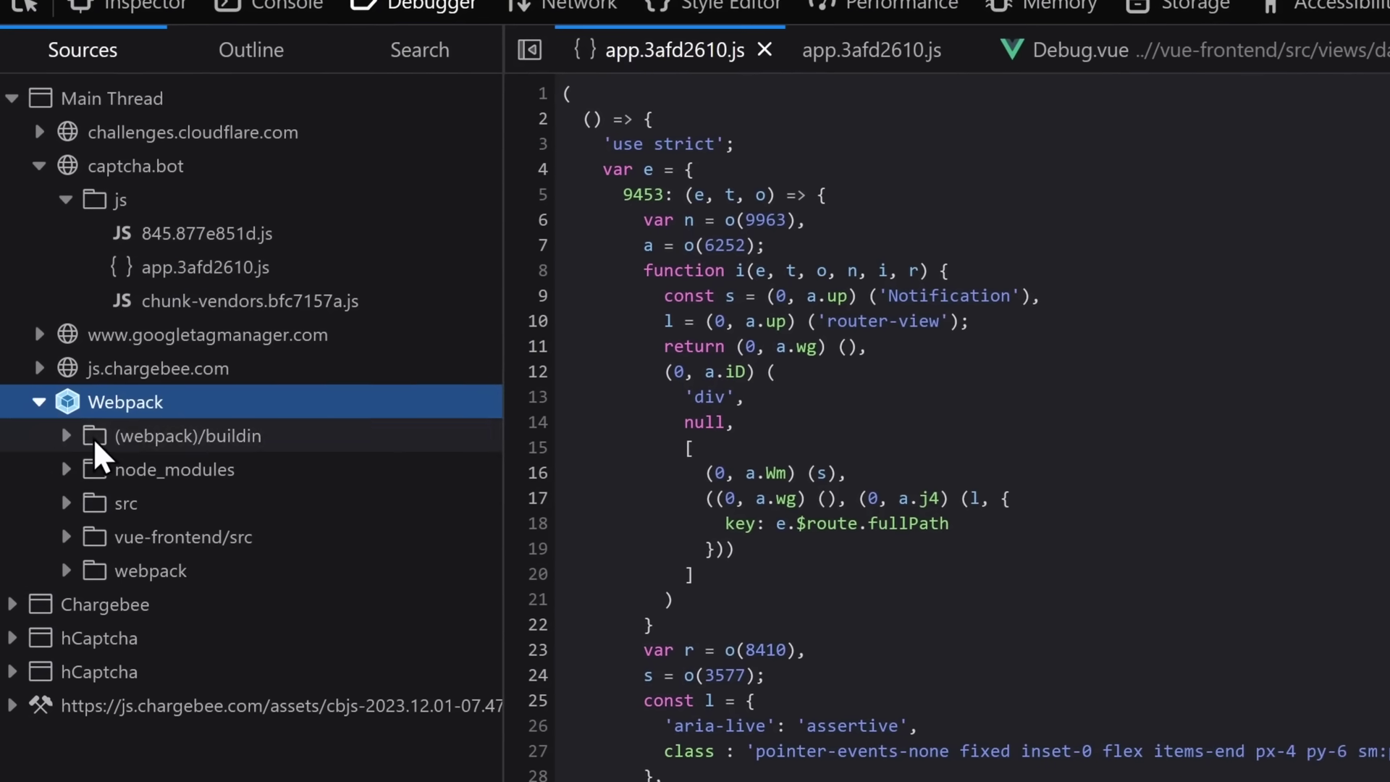
left_click(68, 537)
left_click(102, 604)
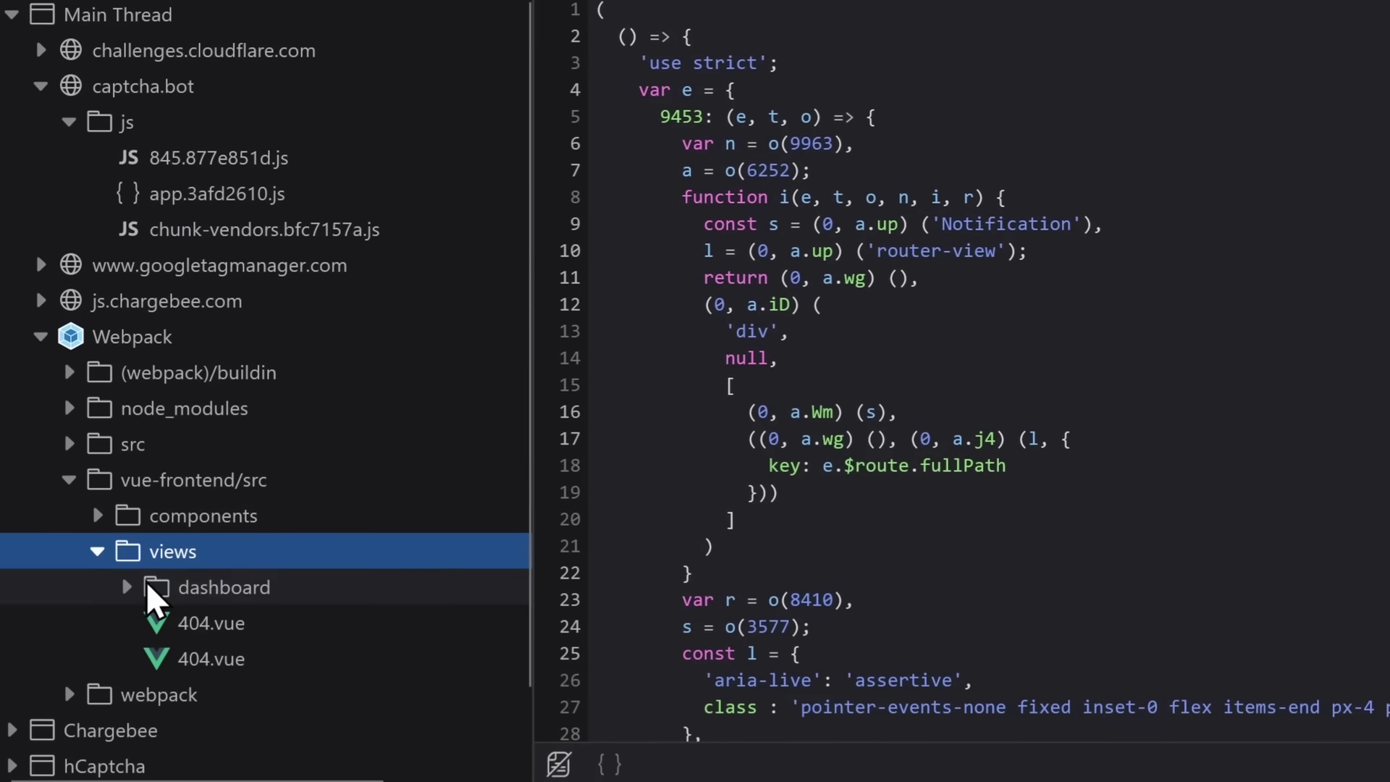
left_click(125, 588)
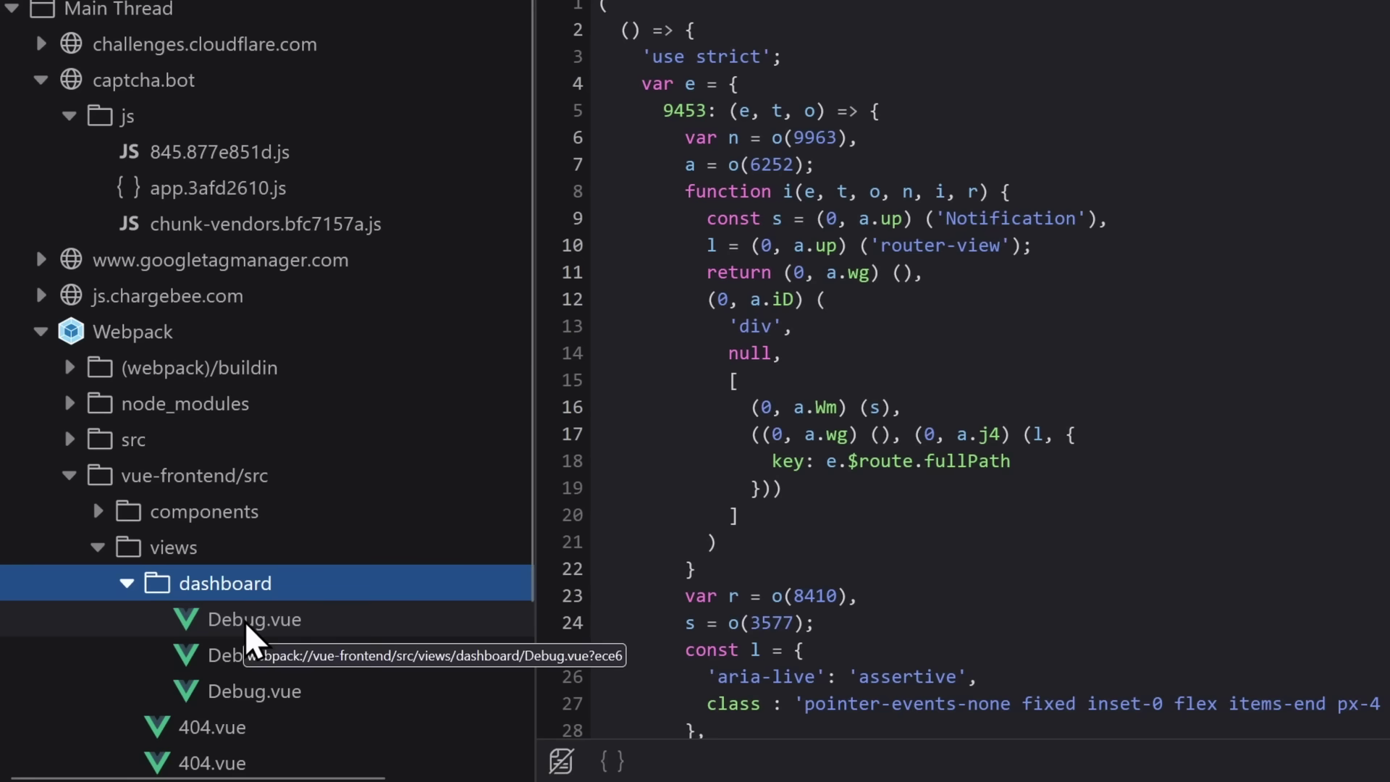
left_click(279, 627)
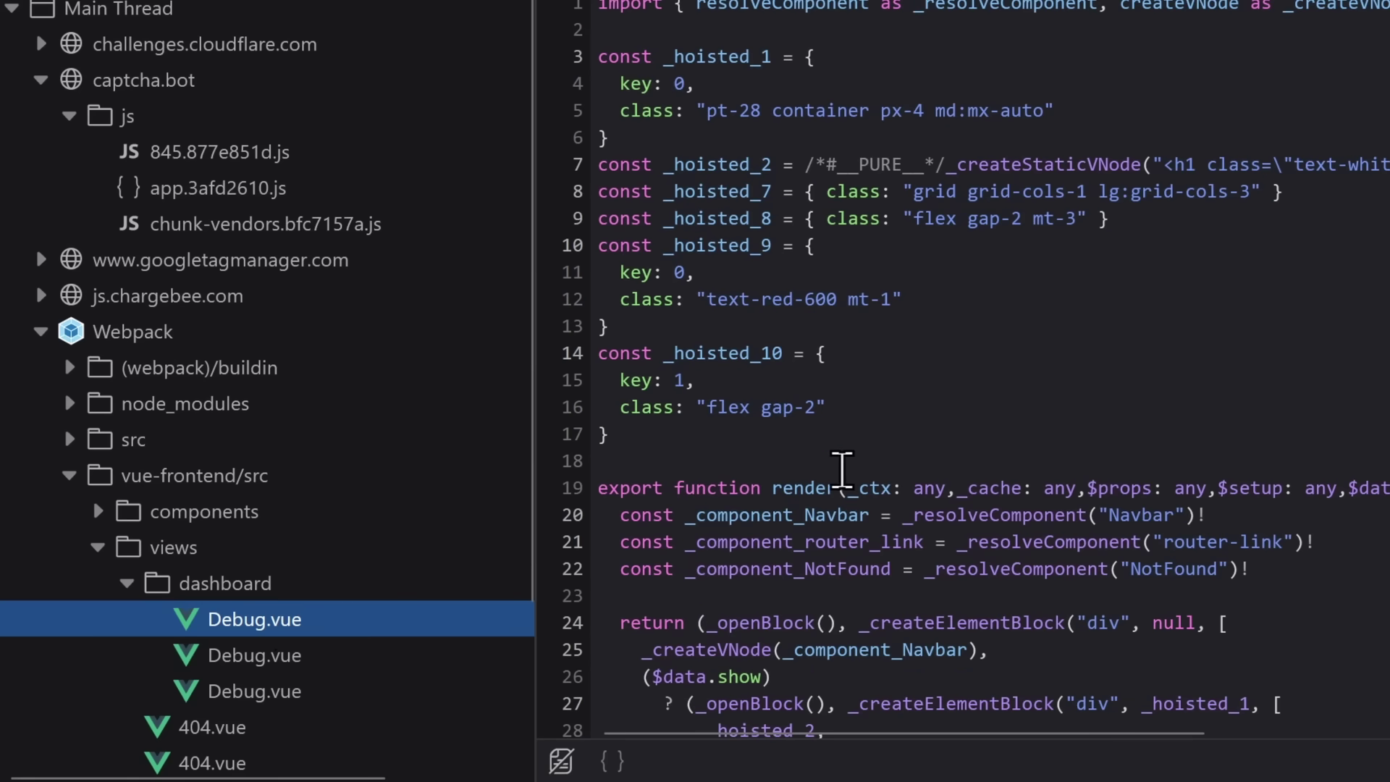
Step: Find the debug code in Debug.vue and highlight the user ID compared in the load() method
key("ctrl+f")
type("d")
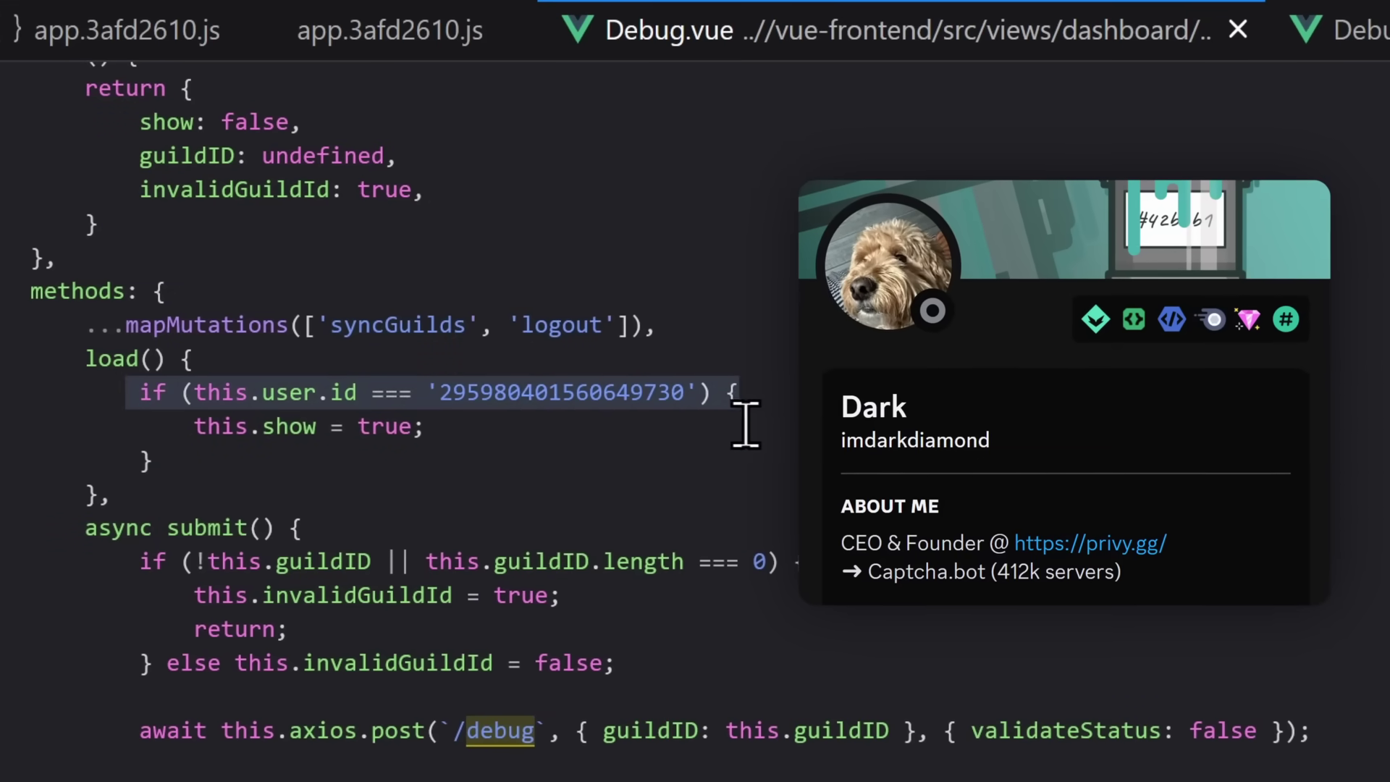
left_click(745, 425)
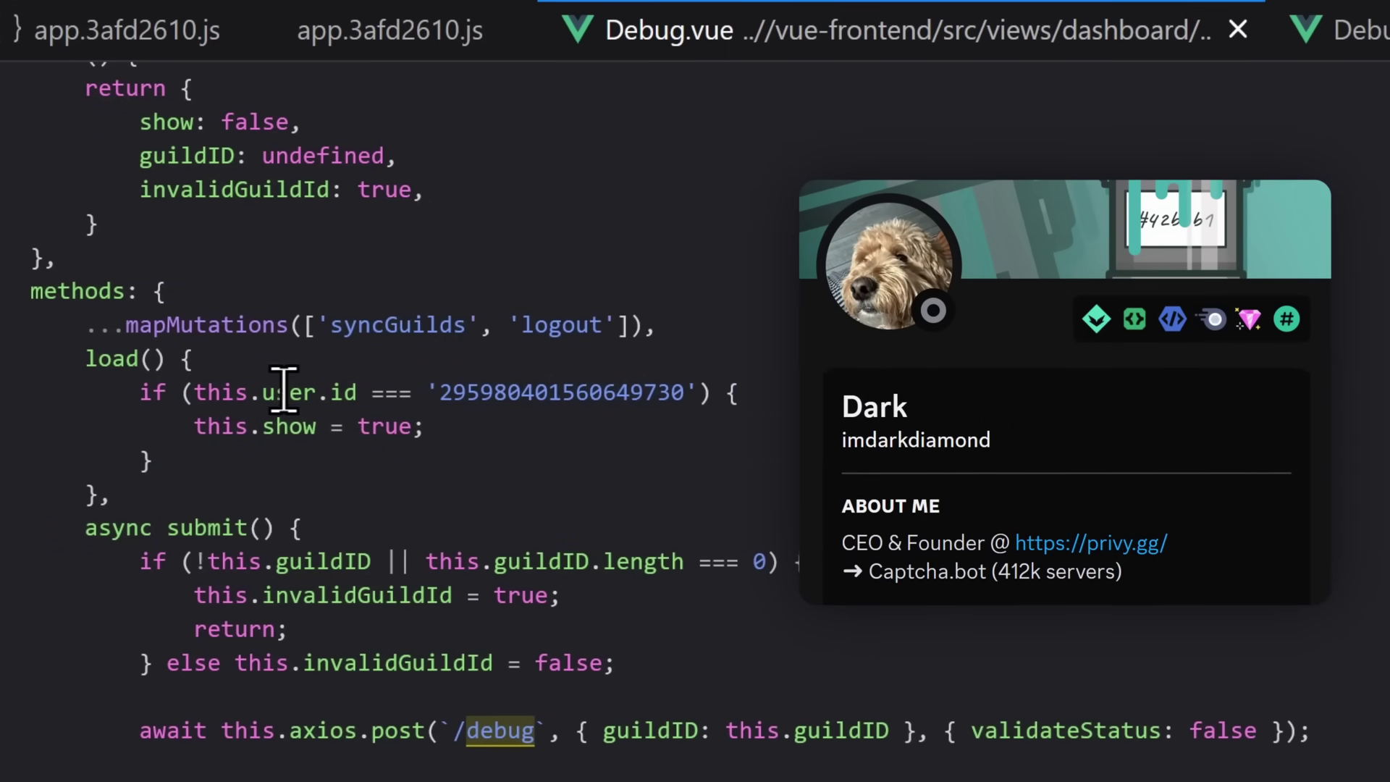
left_click_drag(444, 394, 688, 394)
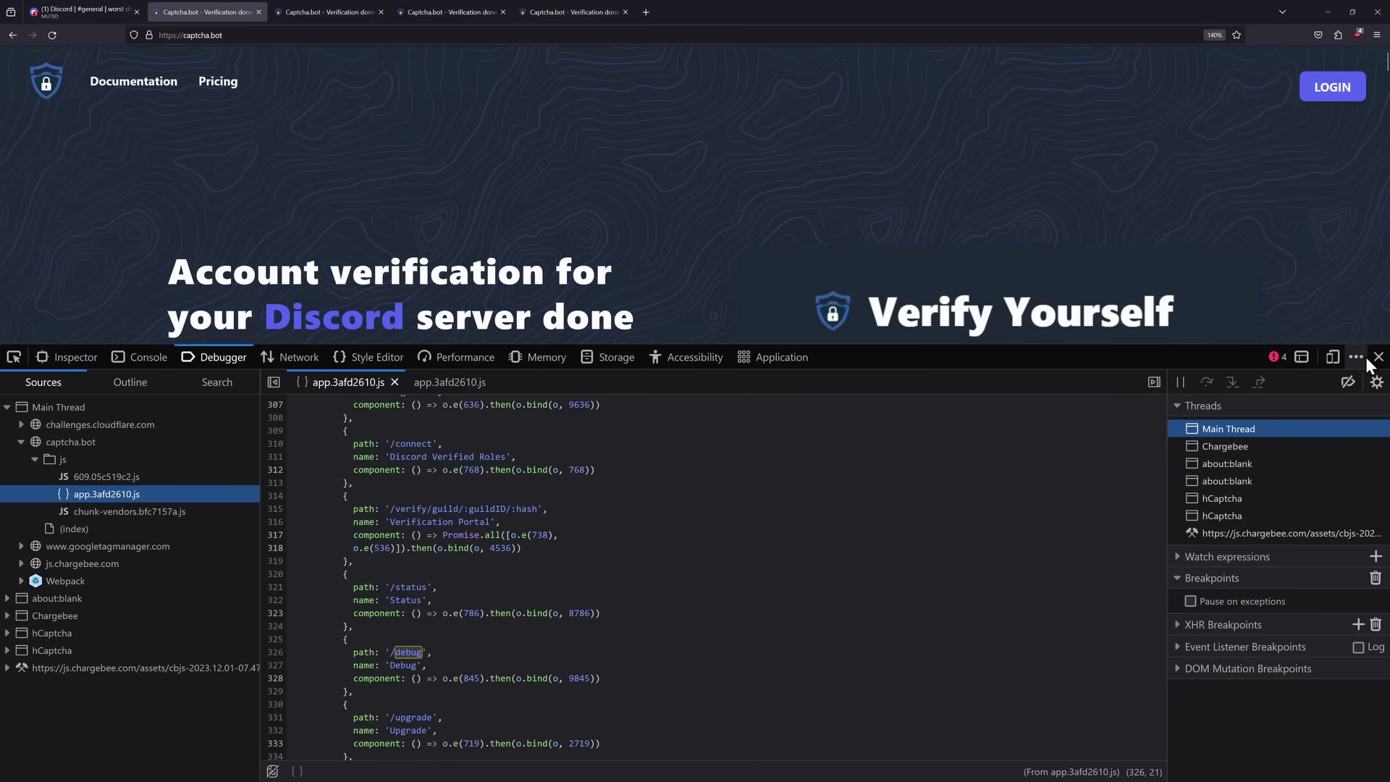
Step: Close the developer tools and log in to the Captcha.bot dashboard
left_click(1378, 357)
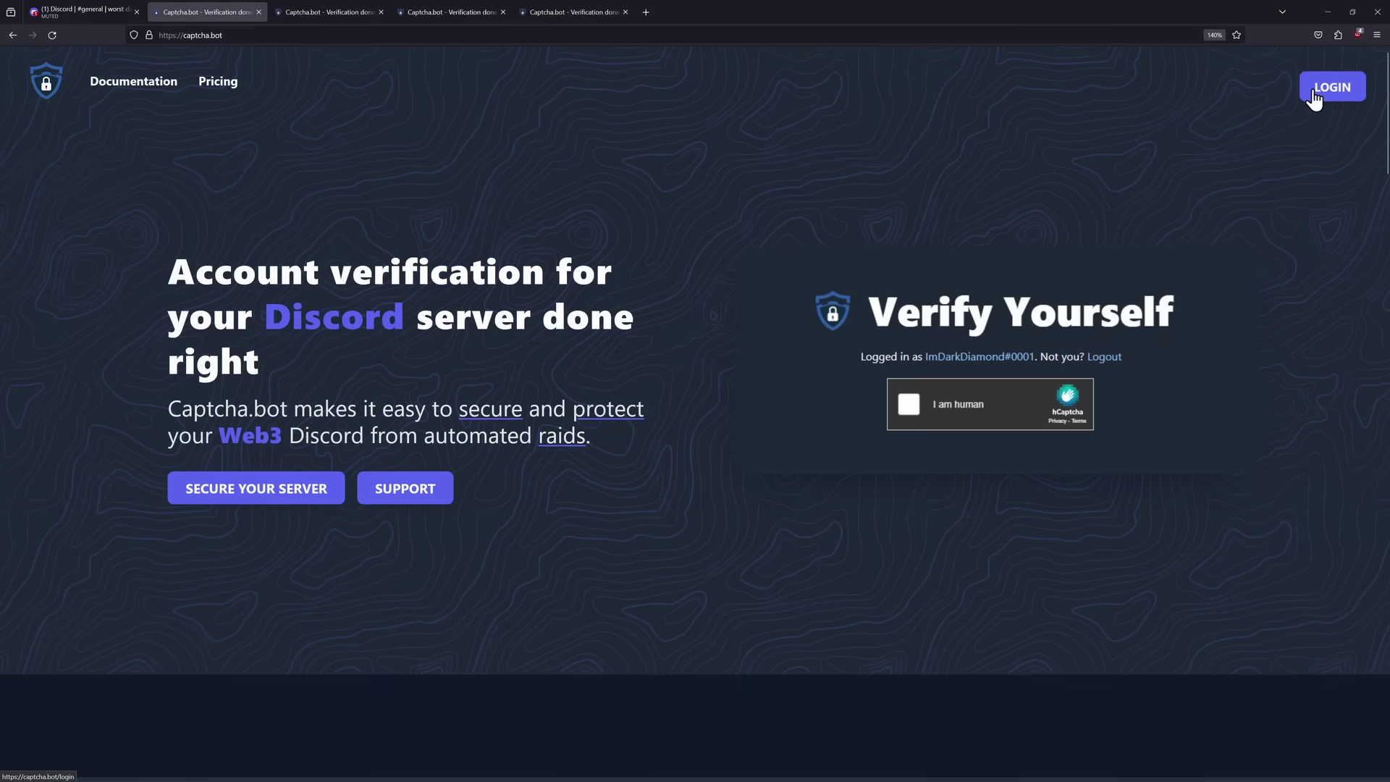
left_click(1313, 94)
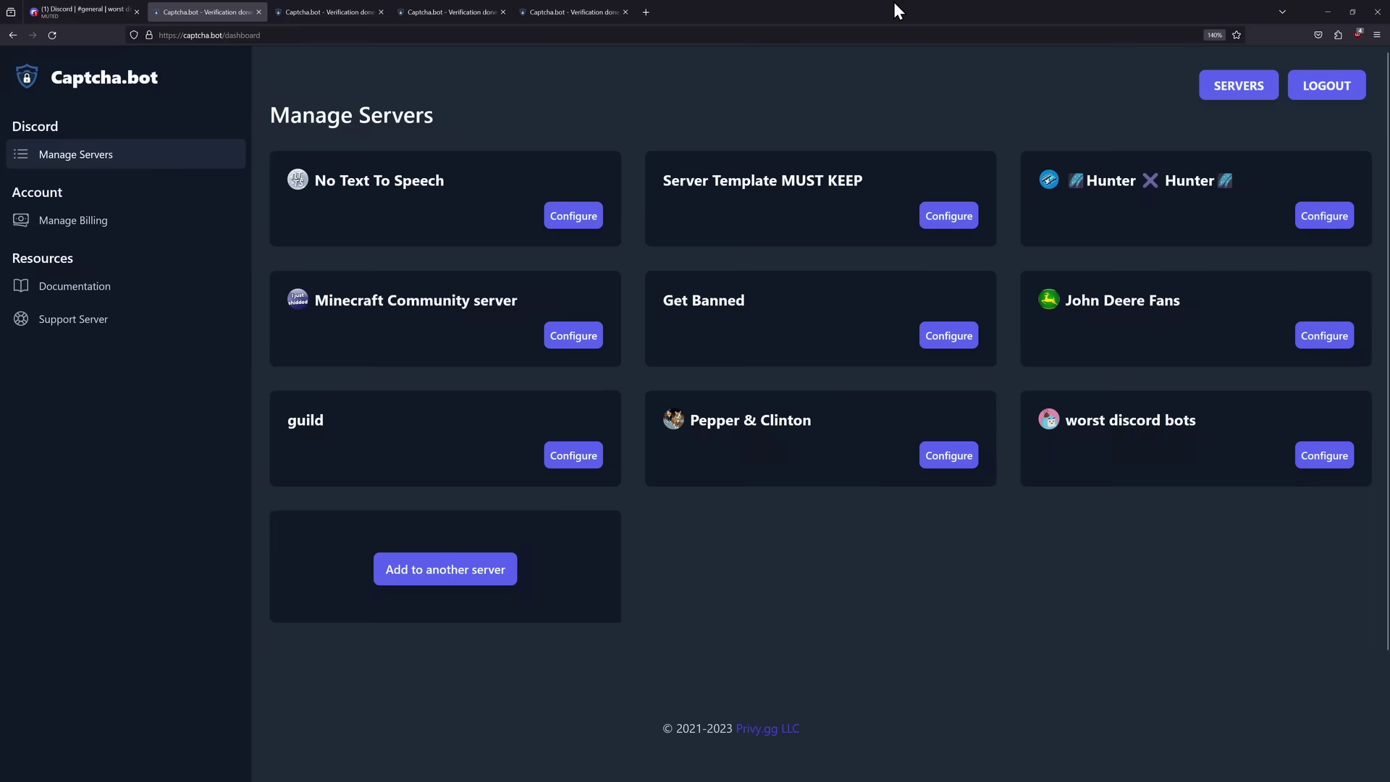
Step: Open the network monitor for the dashboard and reload the page to record its requests
key("F12")
left_click(290, 357)
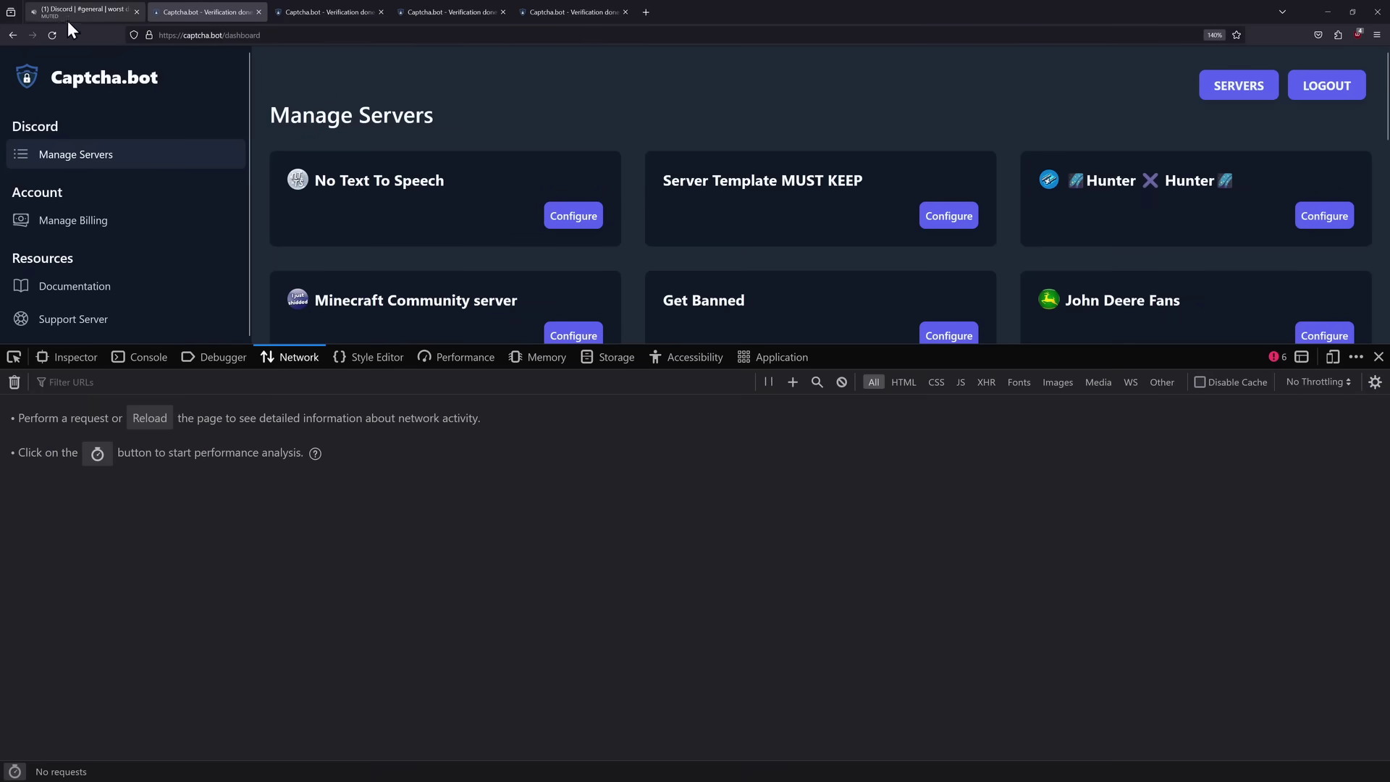
left_click(53, 34)
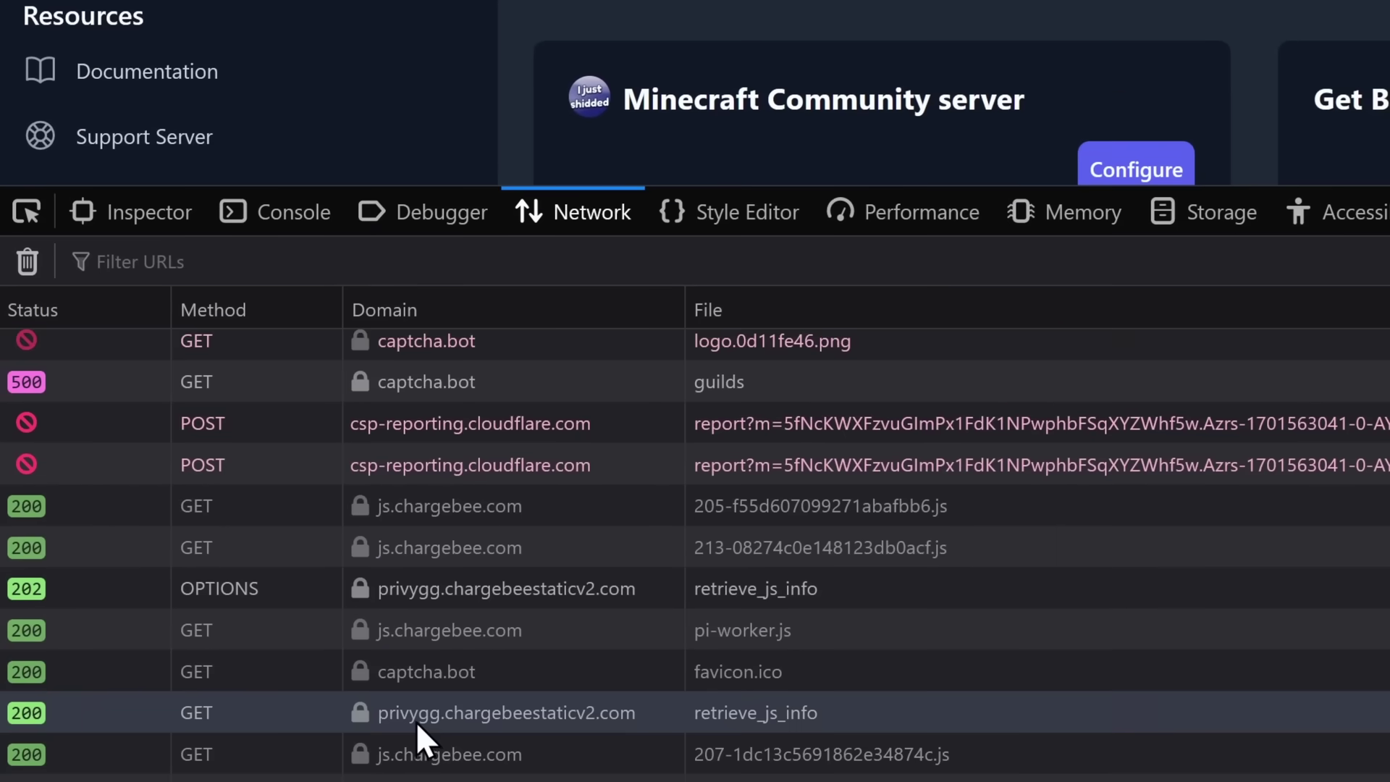
scroll(210, 615, "up", 2)
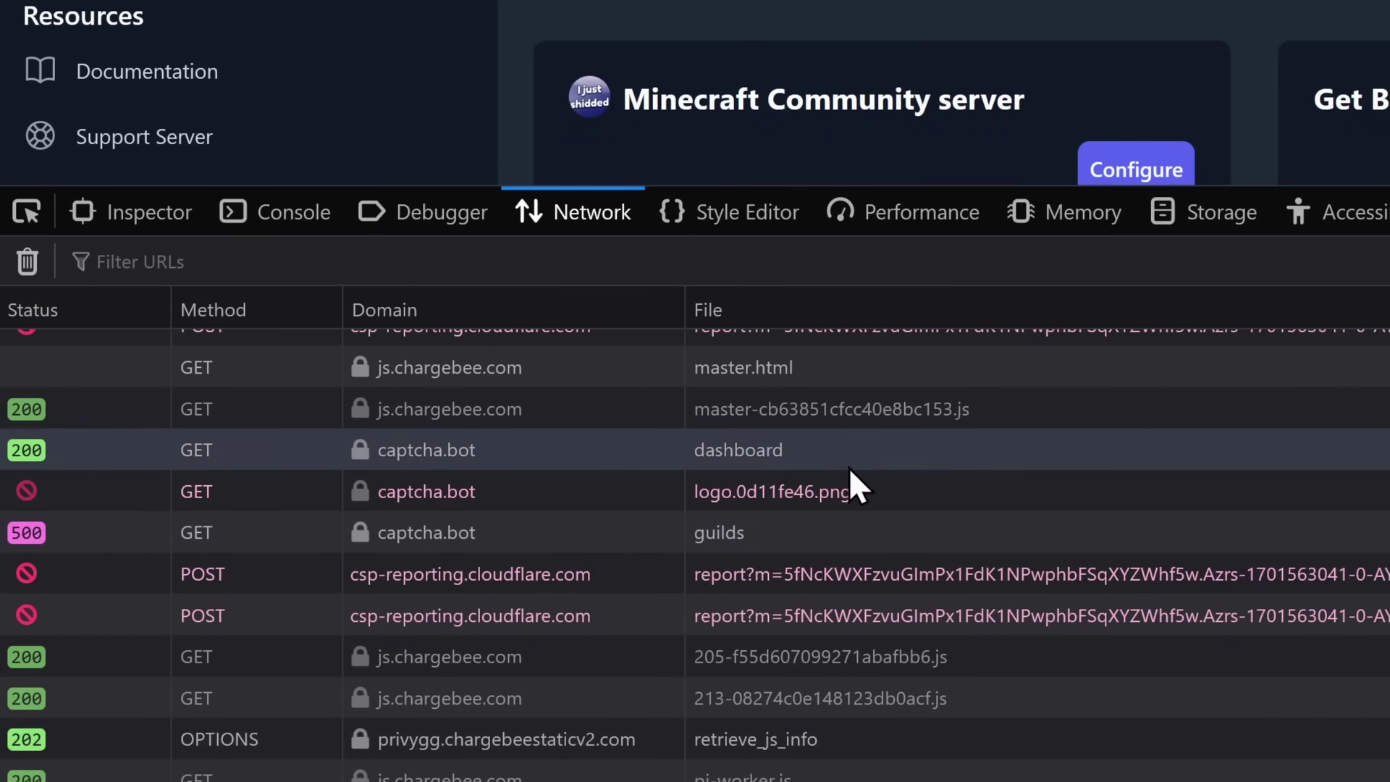
left_click(263, 457)
left_click_drag(532, 391, 750, 390)
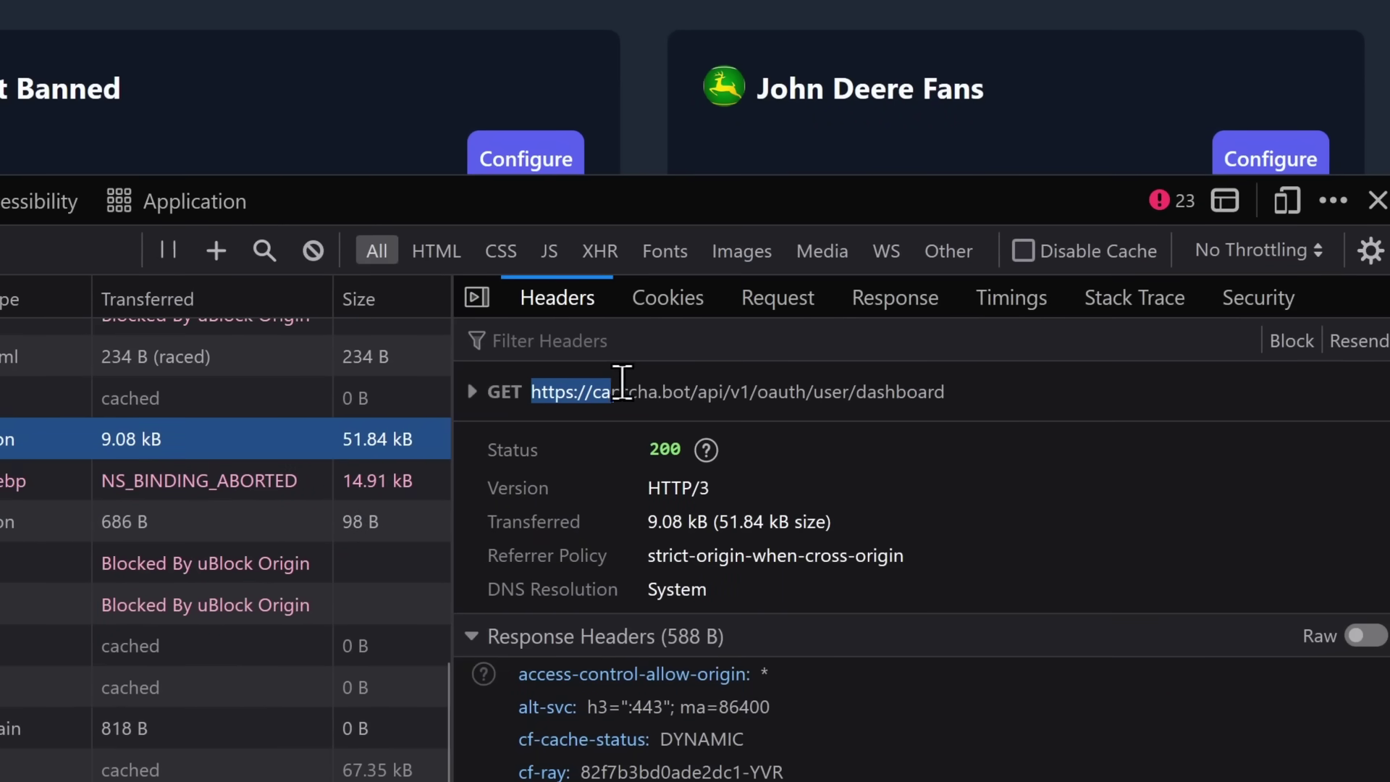
key("ctrl+c")
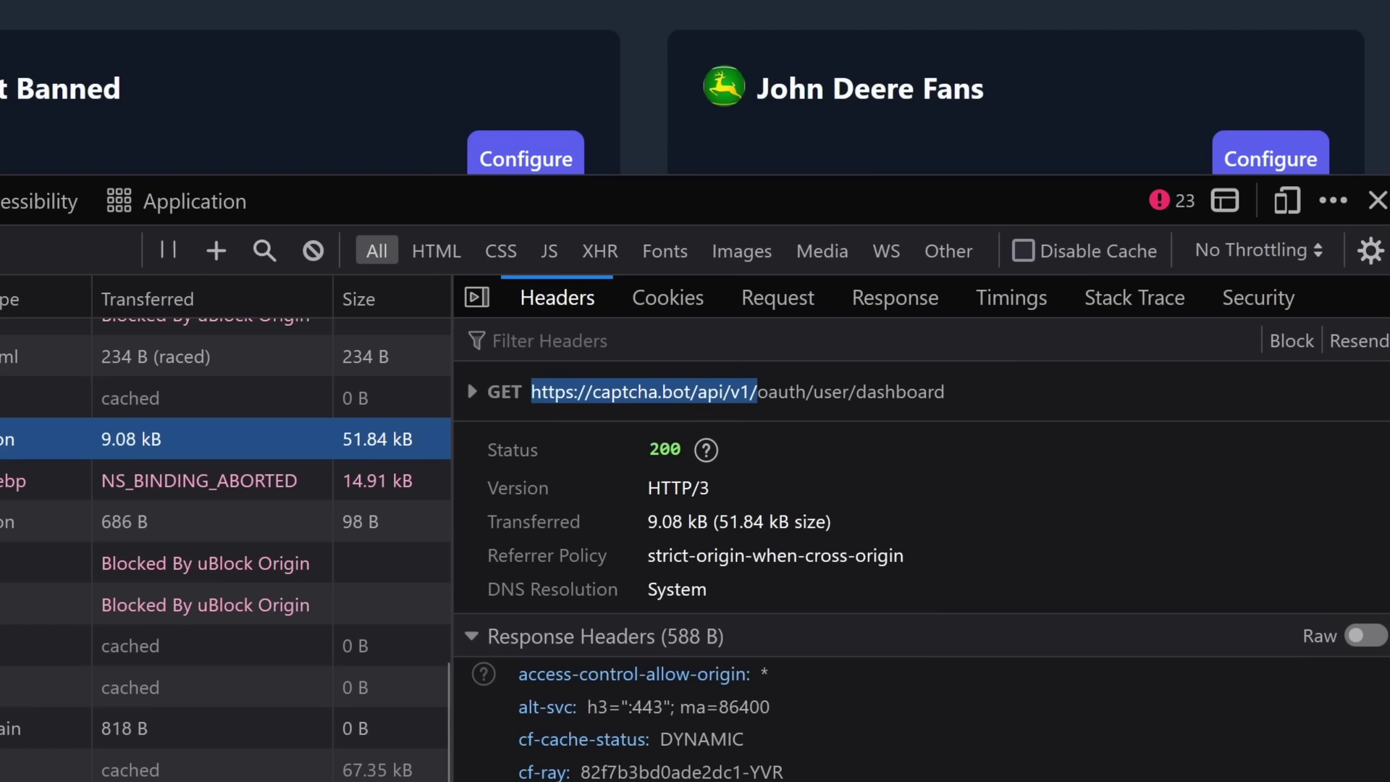
key("ctrl+shift+k")
key("ctrl+v")
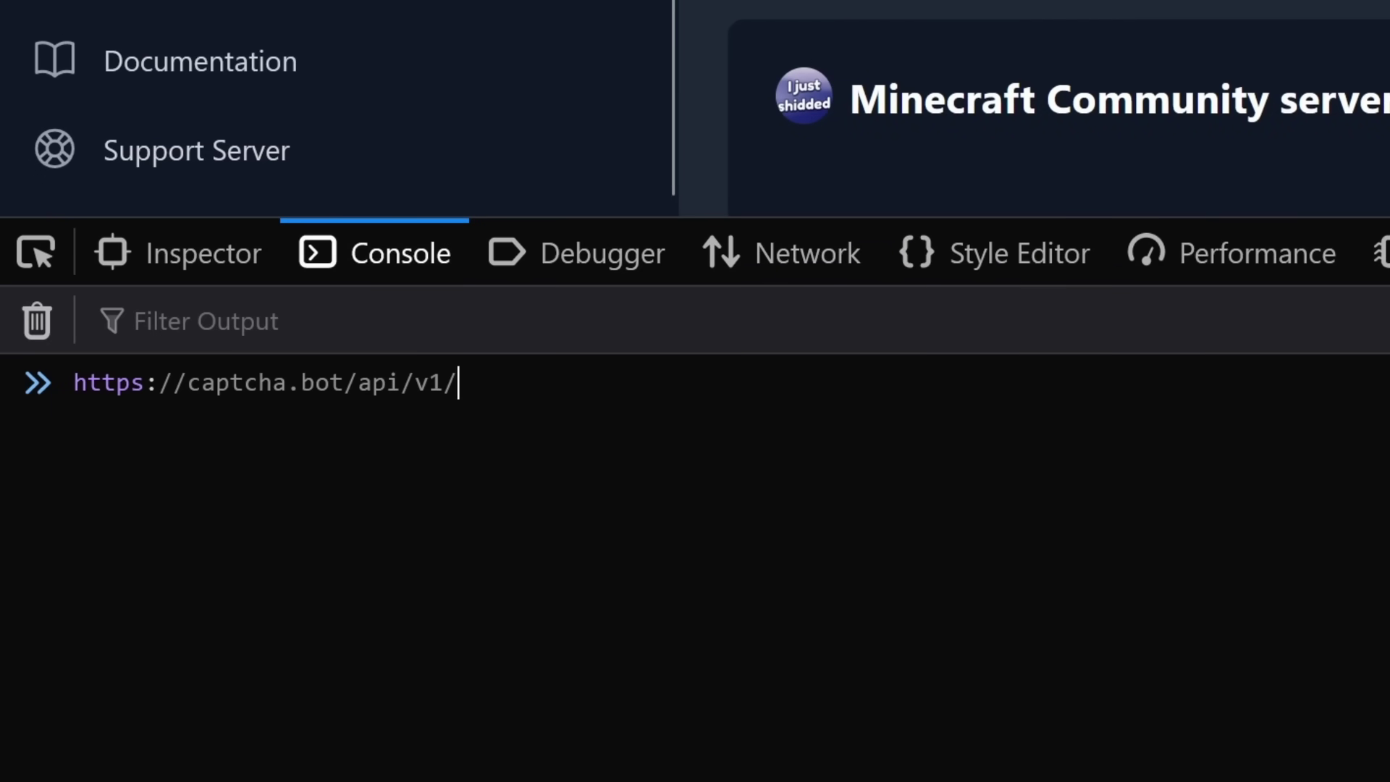
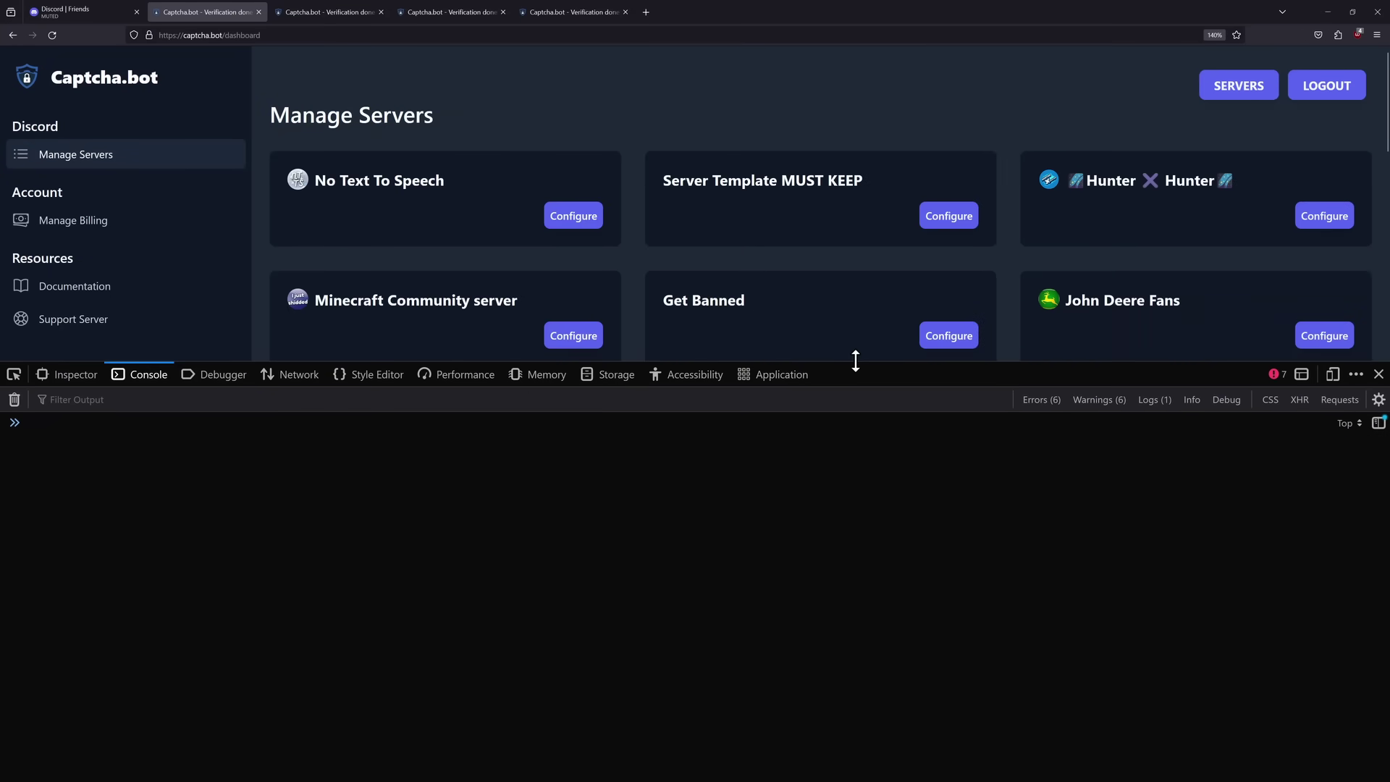
Step: Review the verification settings of the Debug - ANY SERVER entry
scroll(855, 359, "down", 4)
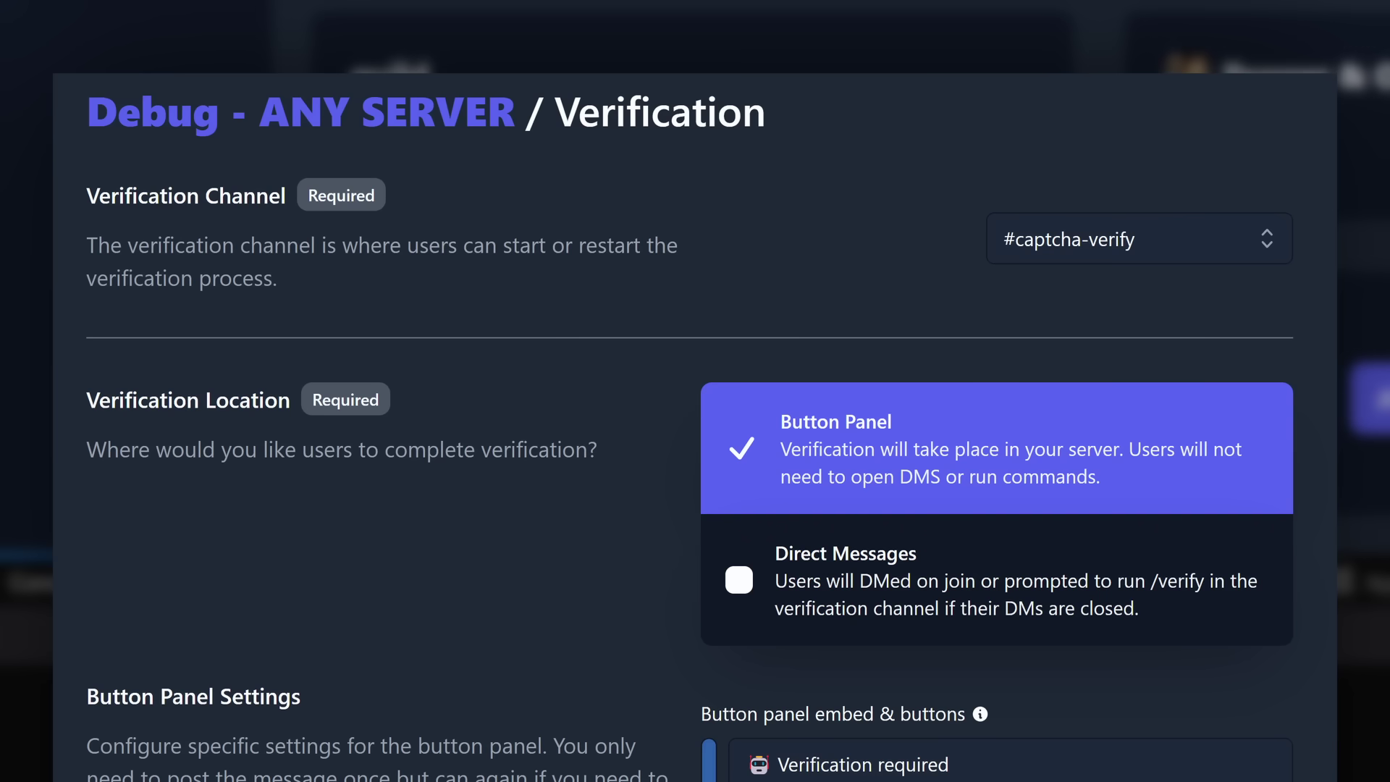
scroll(691, 422, "down", 15)
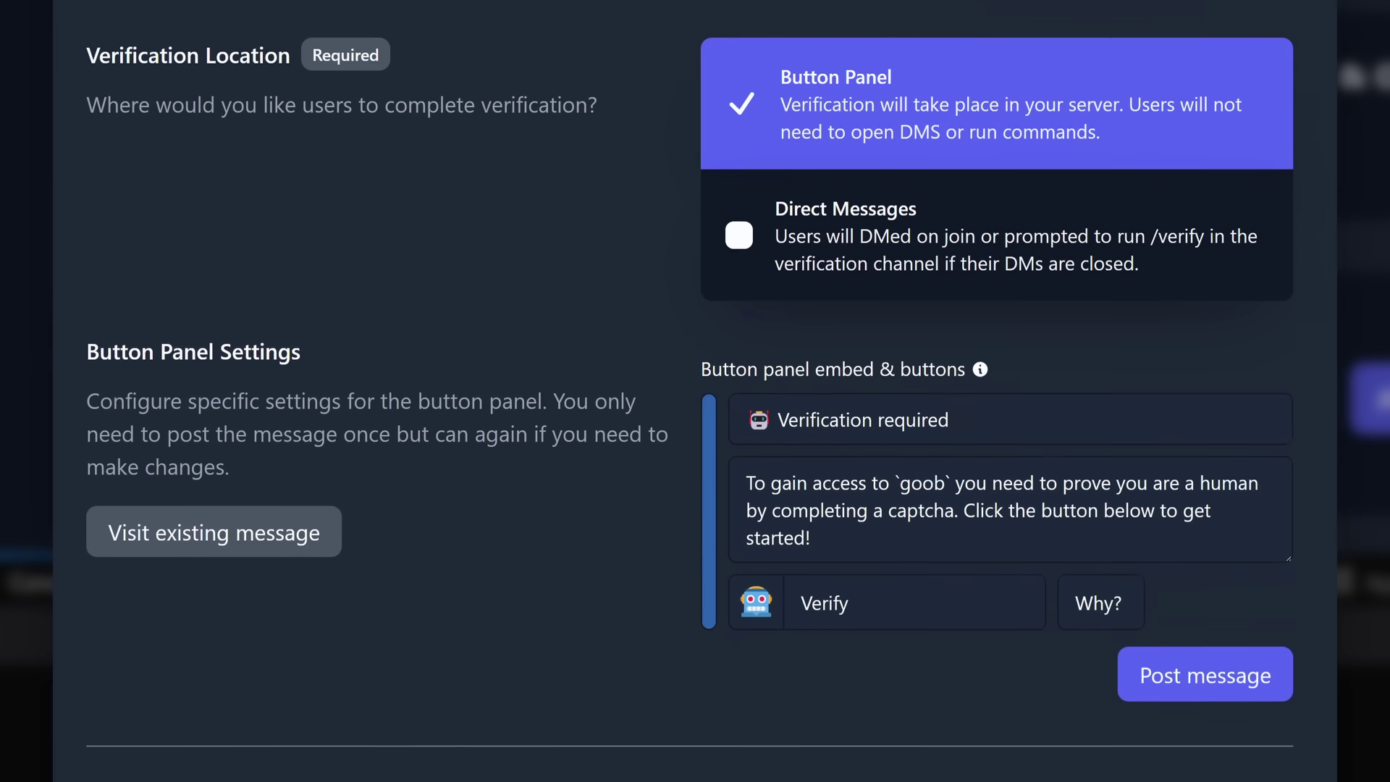
scroll(691, 391, "down", 5)
key("Escape")
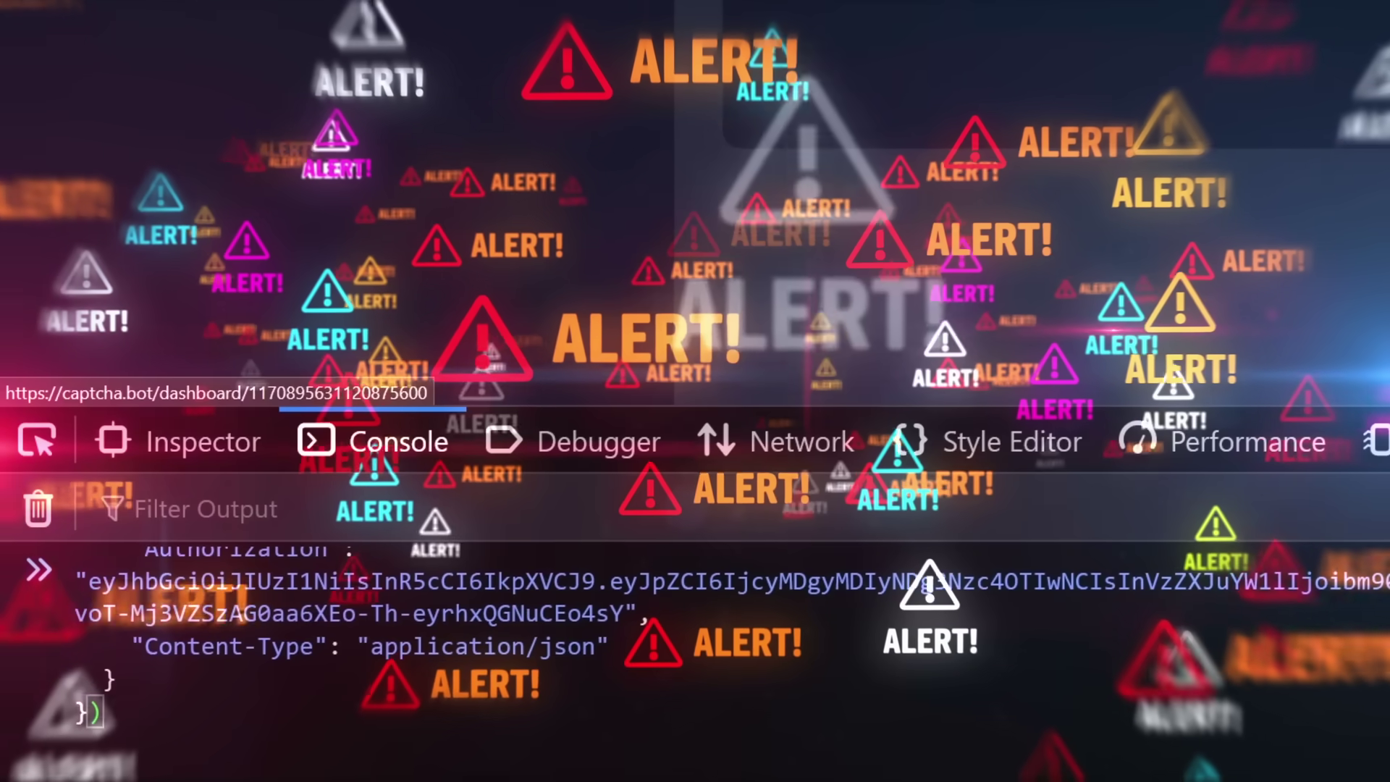
Step: Run the prepared debug request in the console and open the configuration of the Debug server entry
key("Return")
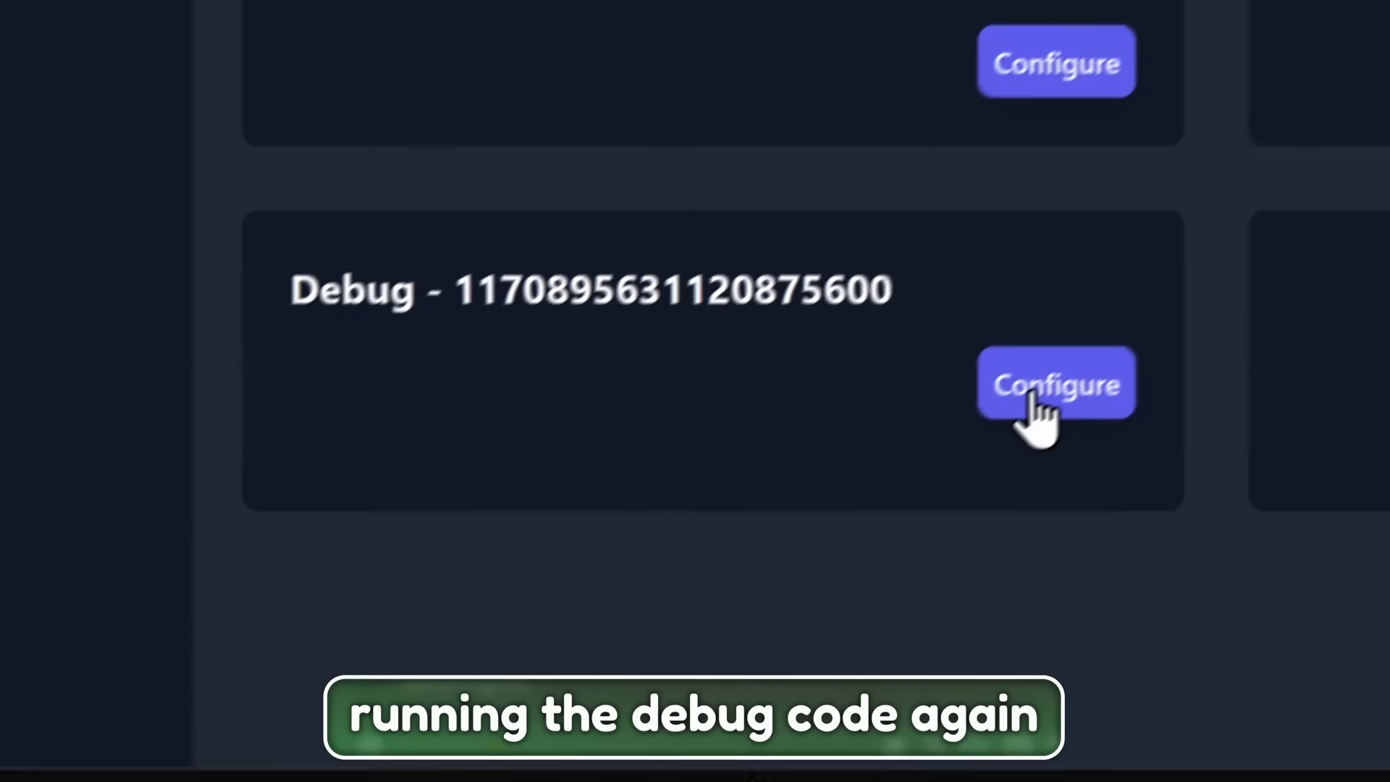
left_click(992, 419)
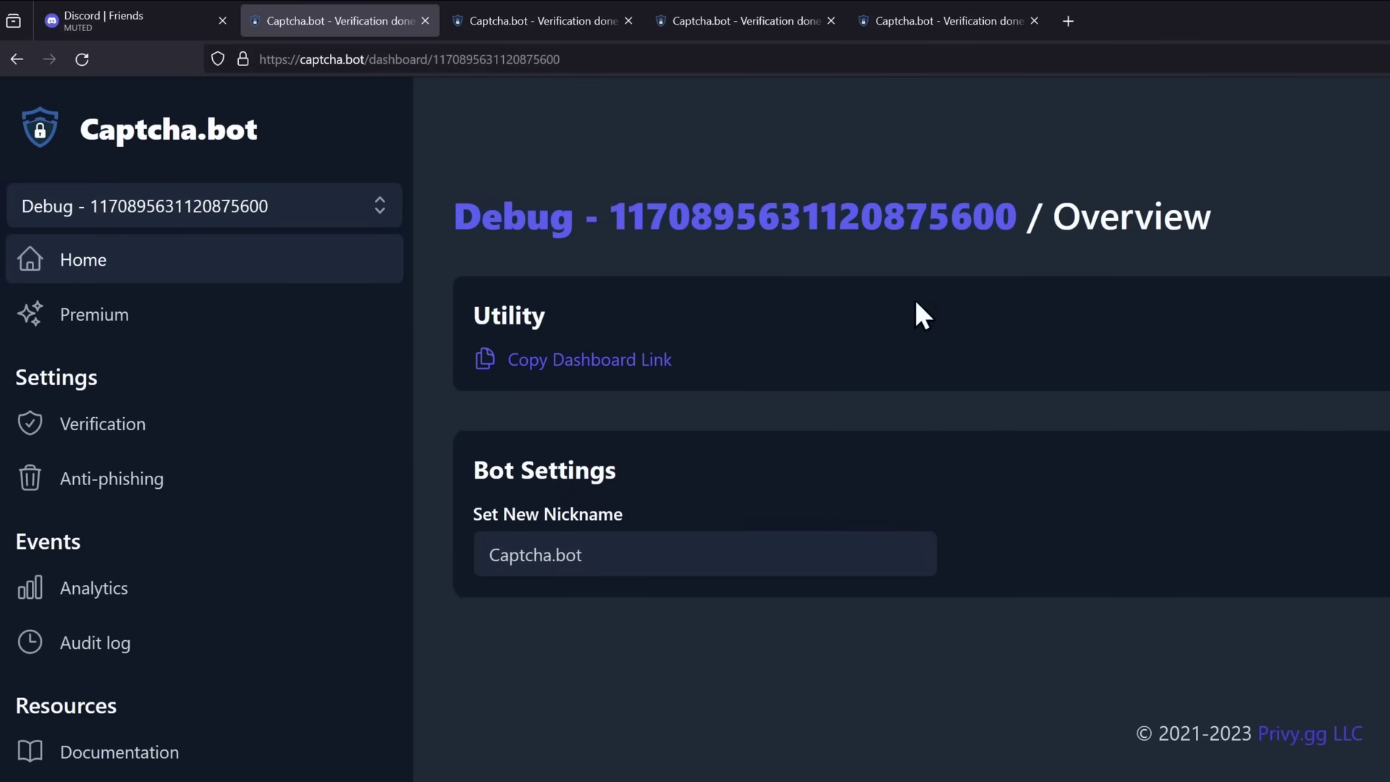
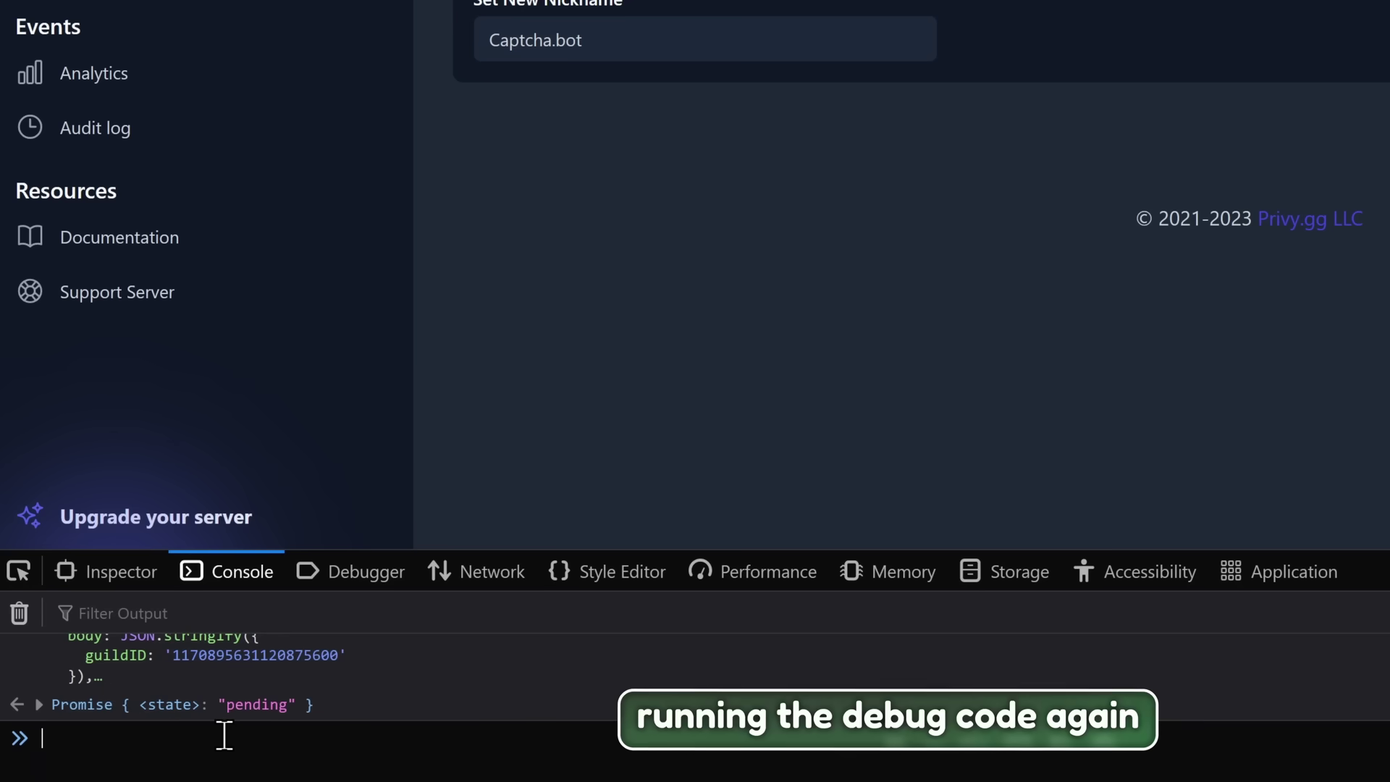
key("F12")
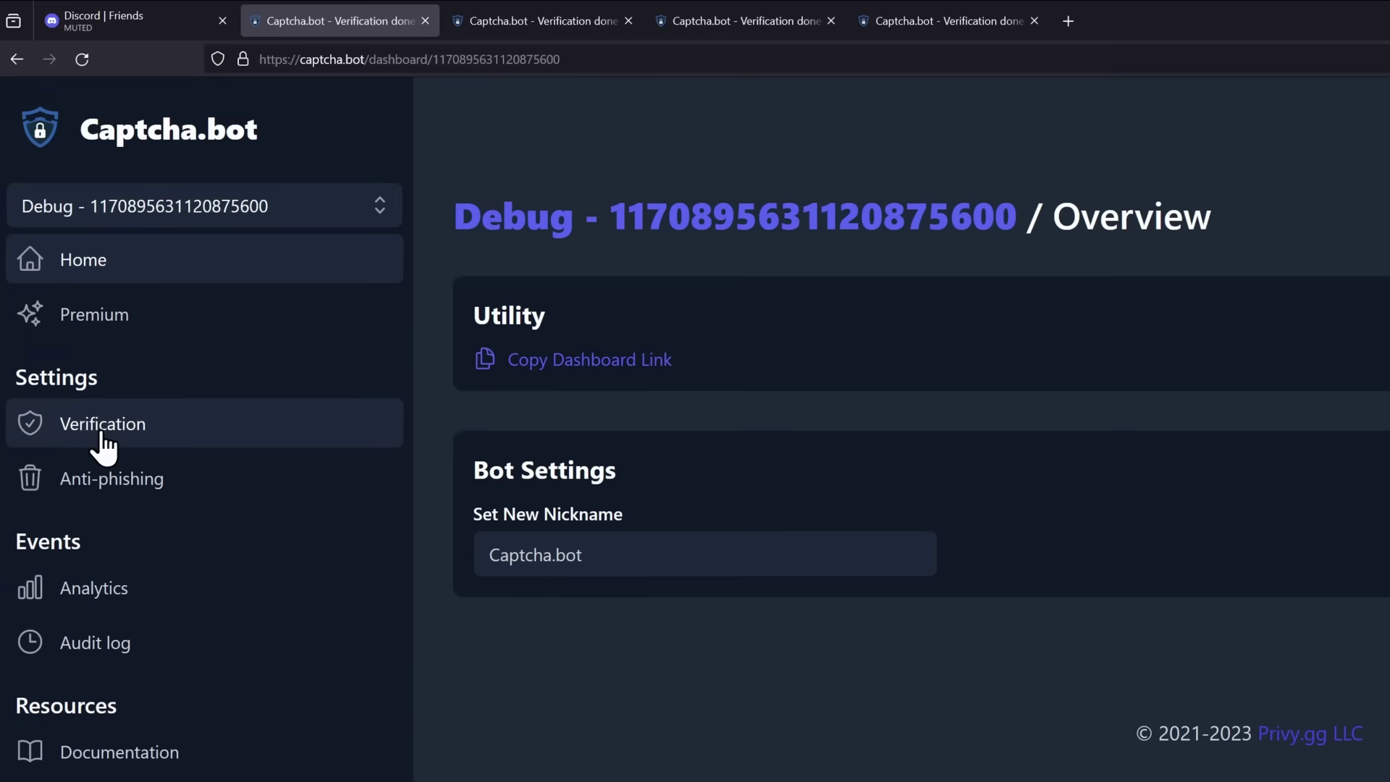
left_click(100, 427)
key("F12")
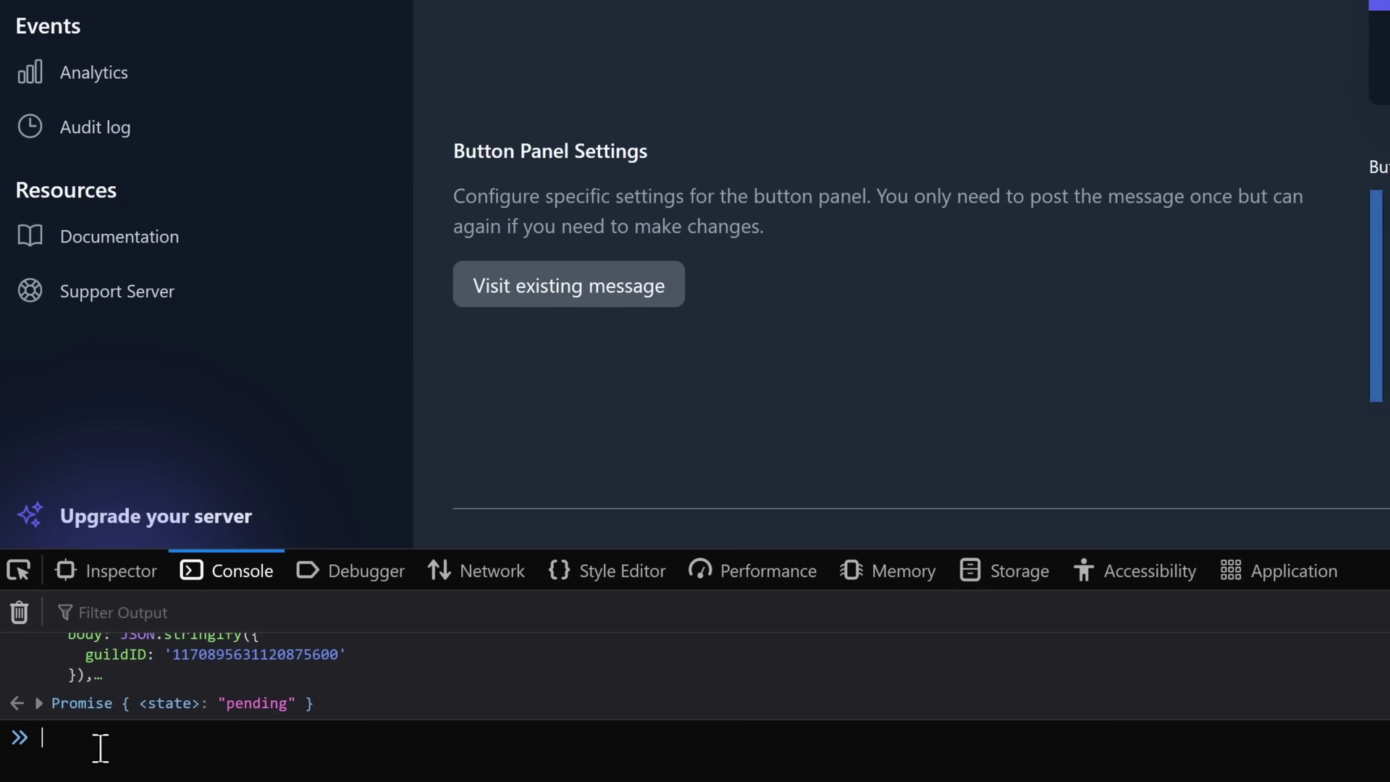
scroll(902, 275, "up", 5)
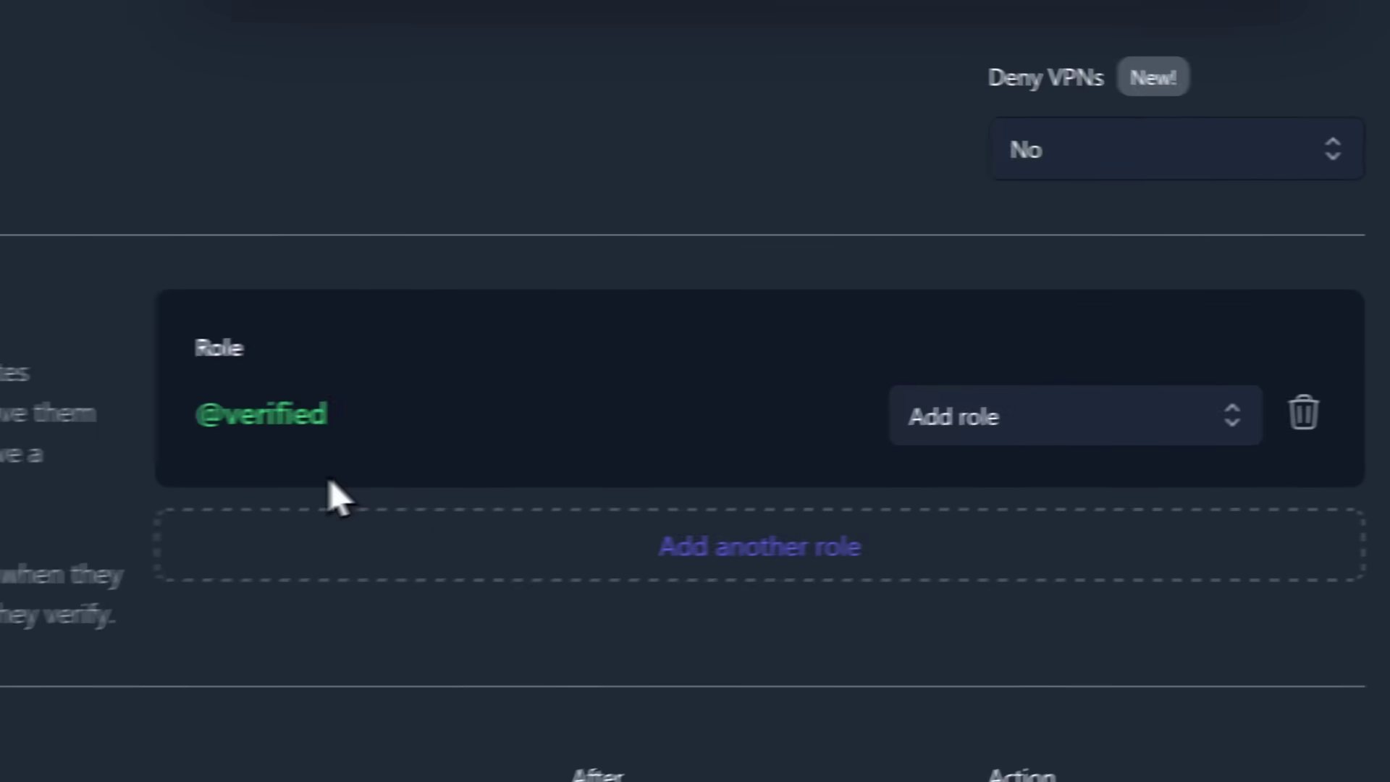
left_click(1277, 418)
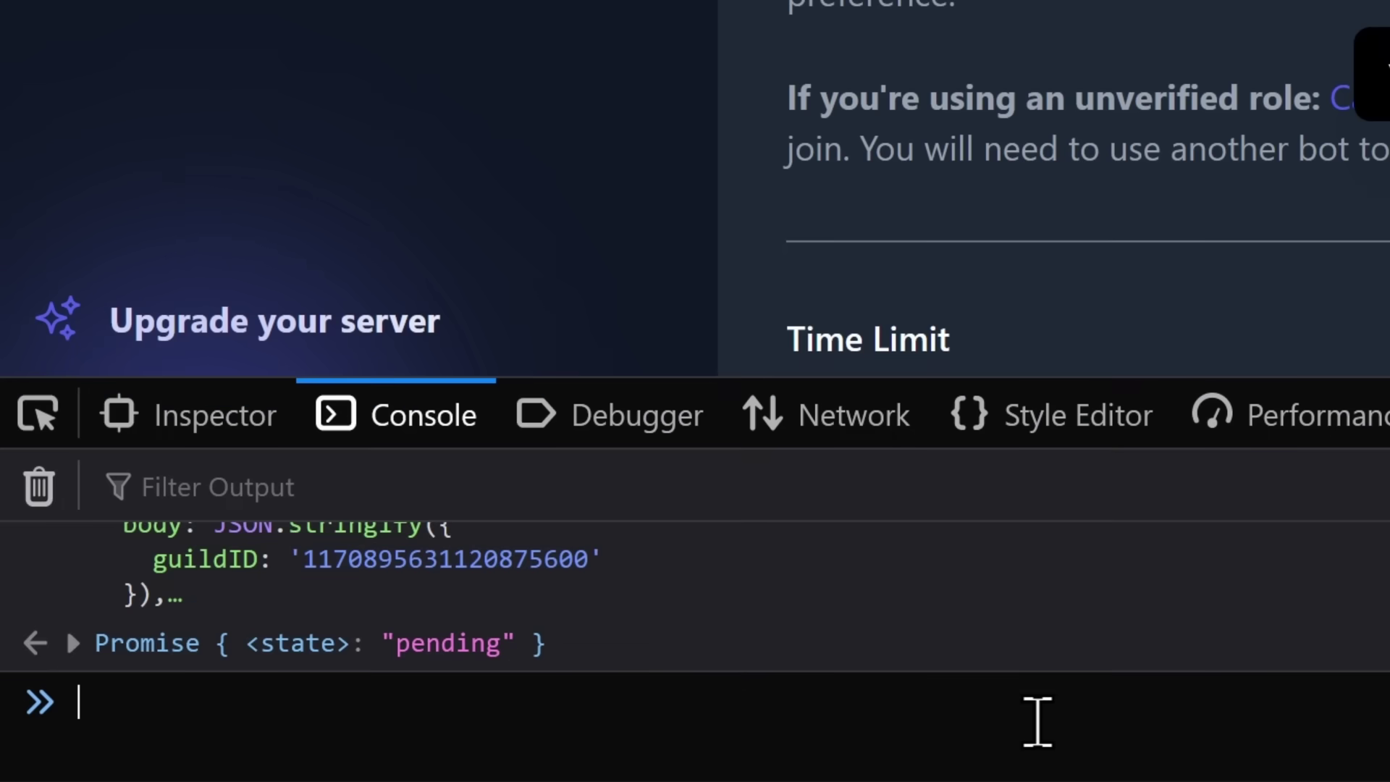
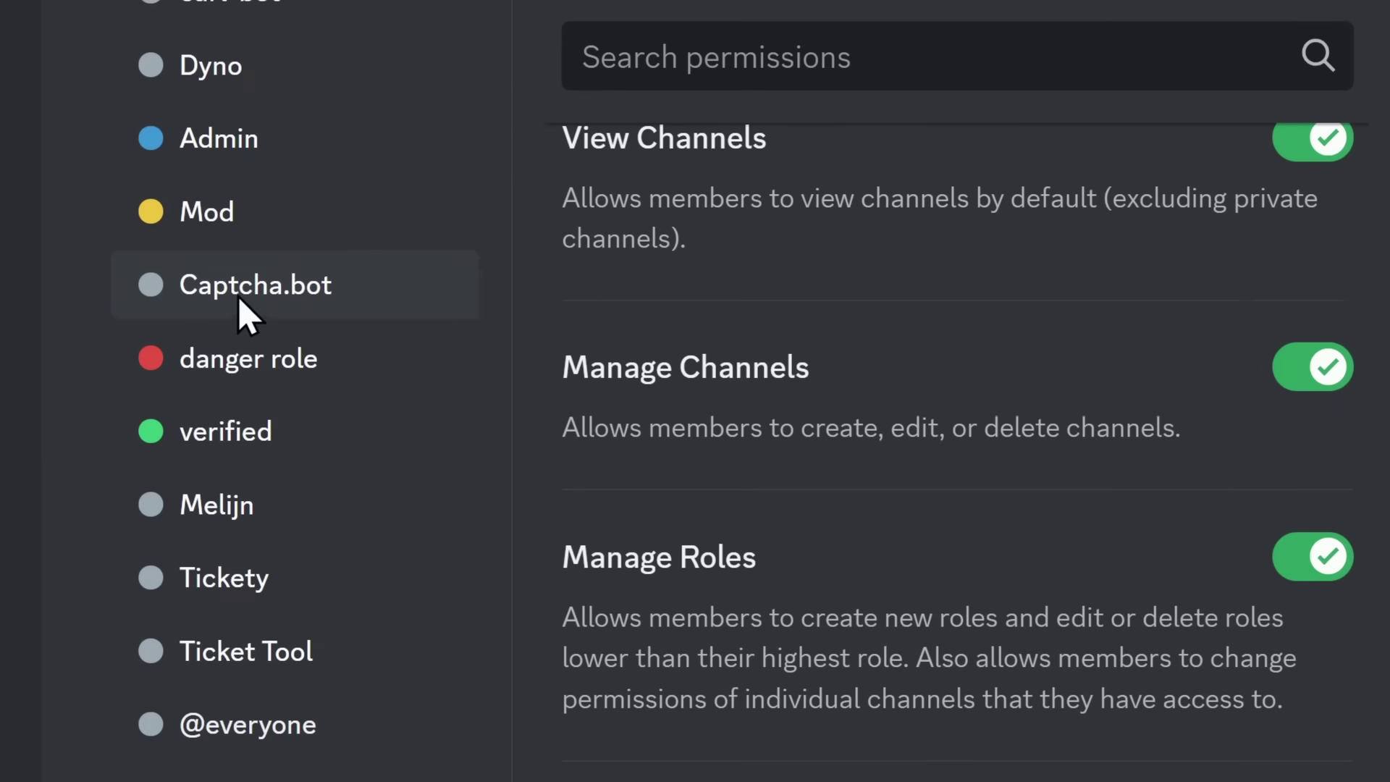
Step: Compare the Captcha.bot role with the danger role in Discord's role settings and review the danger role's permissions
left_click(239, 310)
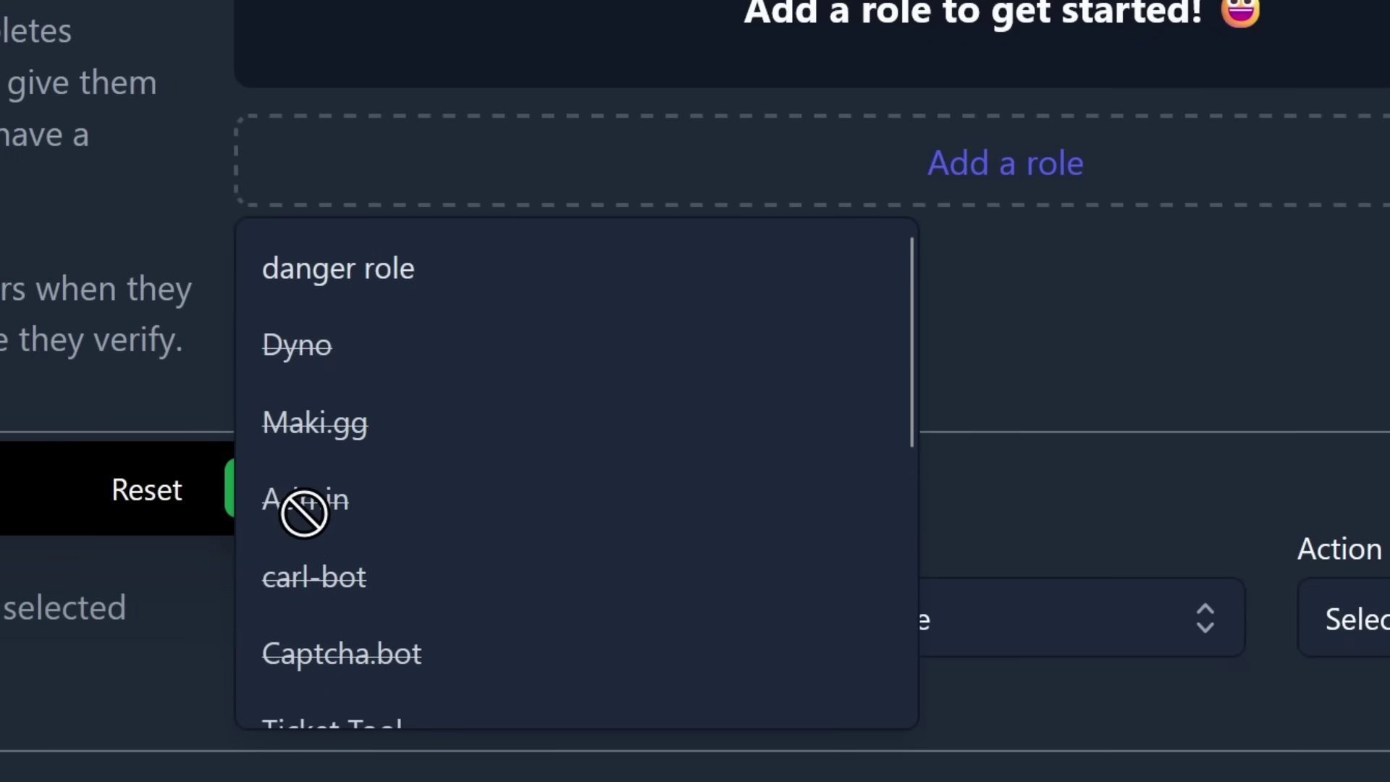
scroll(309, 509, "down", 5)
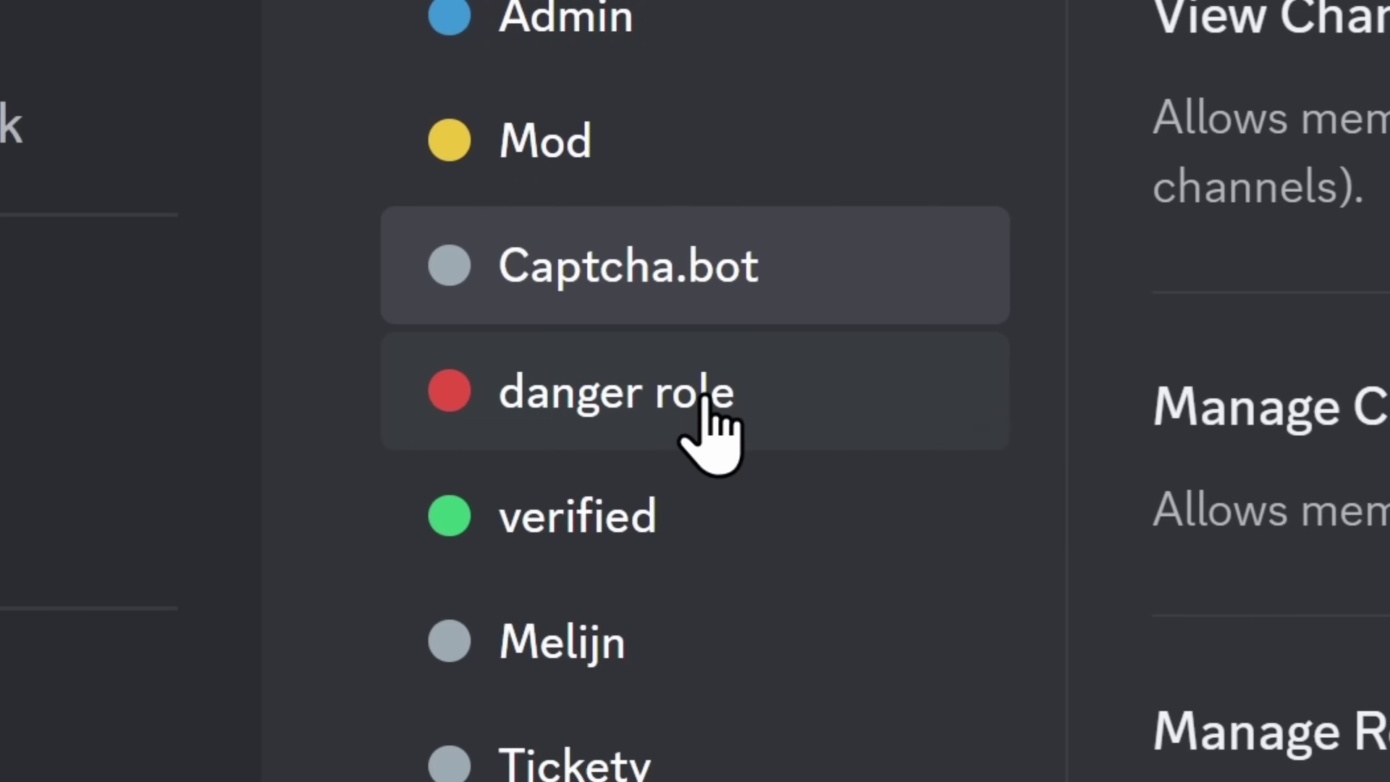
left_click(706, 398)
scroll(1334, 512, "down", 10)
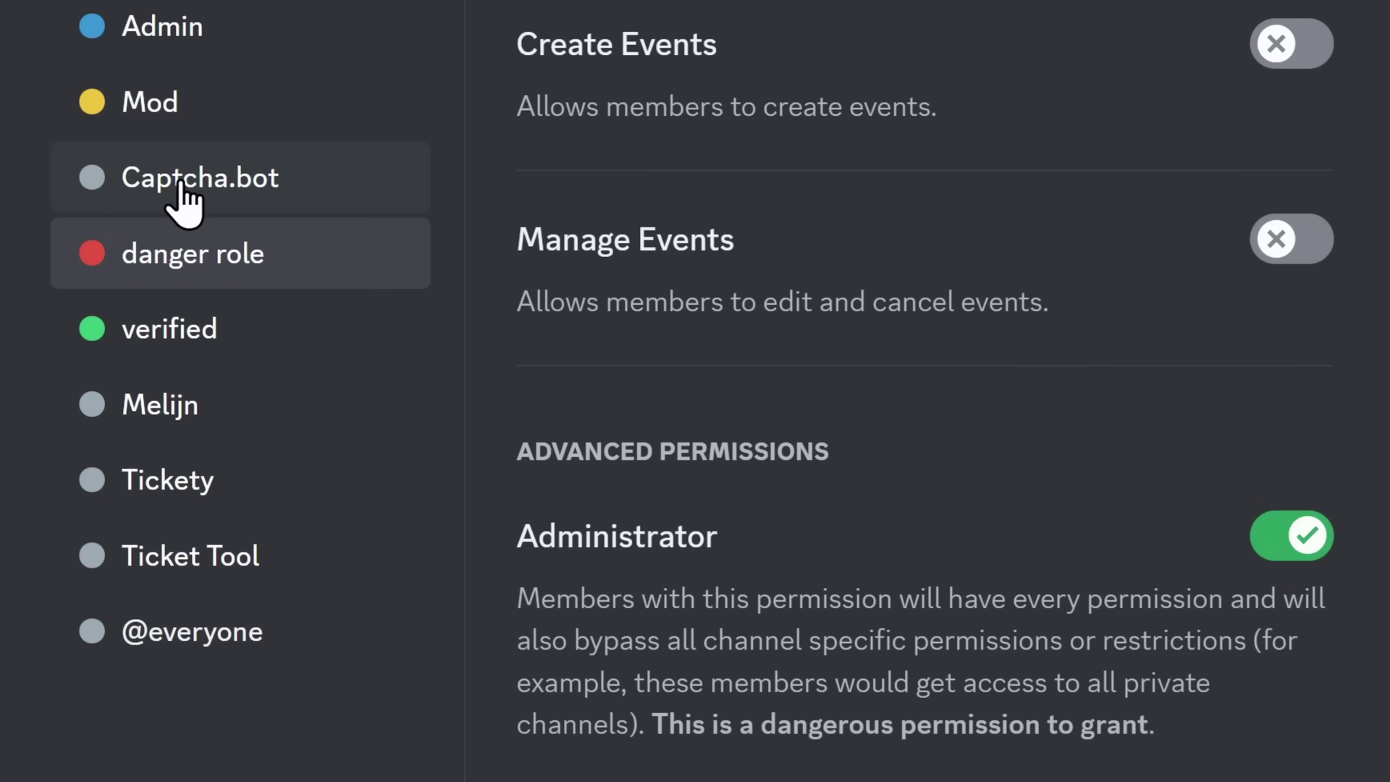
left_click(214, 253)
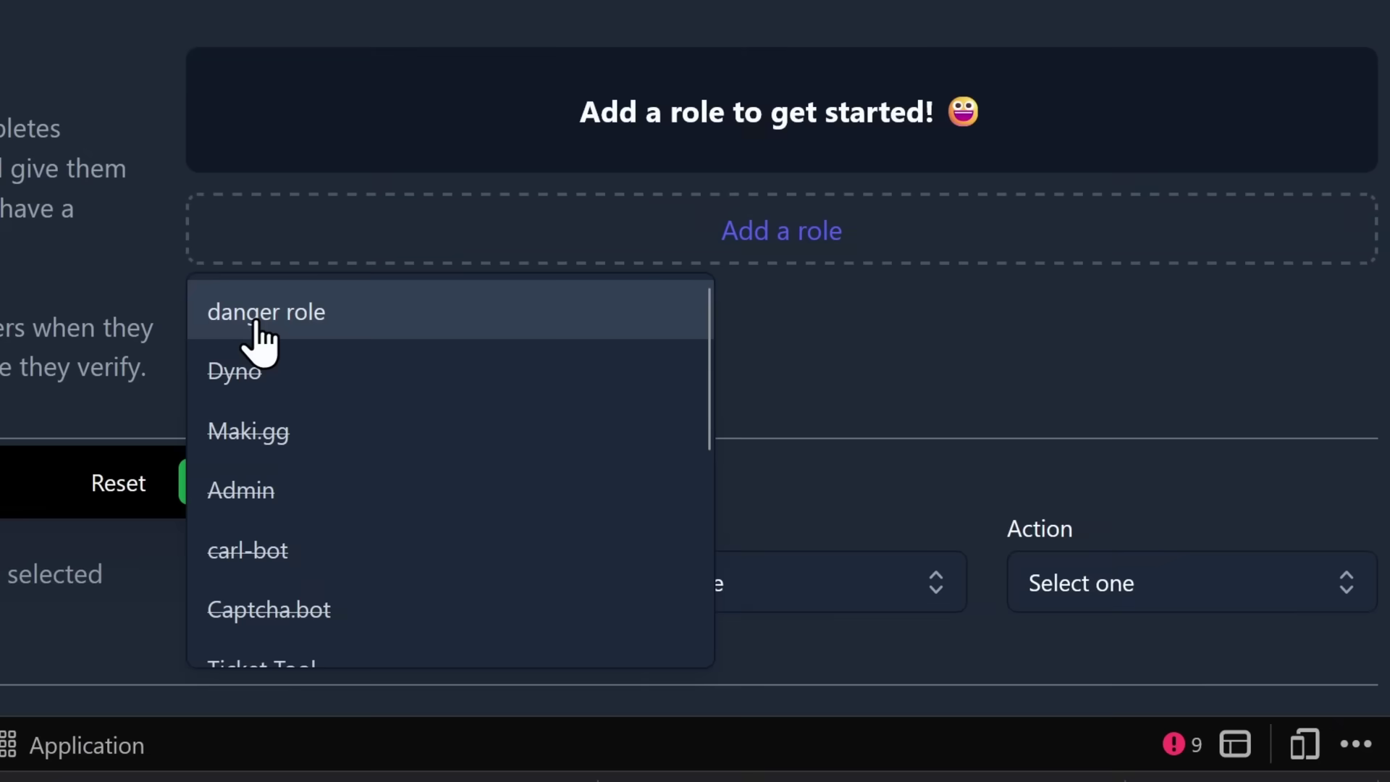
Step: Add danger role as the role granted after verification and save the verification settings
left_click(261, 315)
left_click(1015, 199)
left_click(1019, 268)
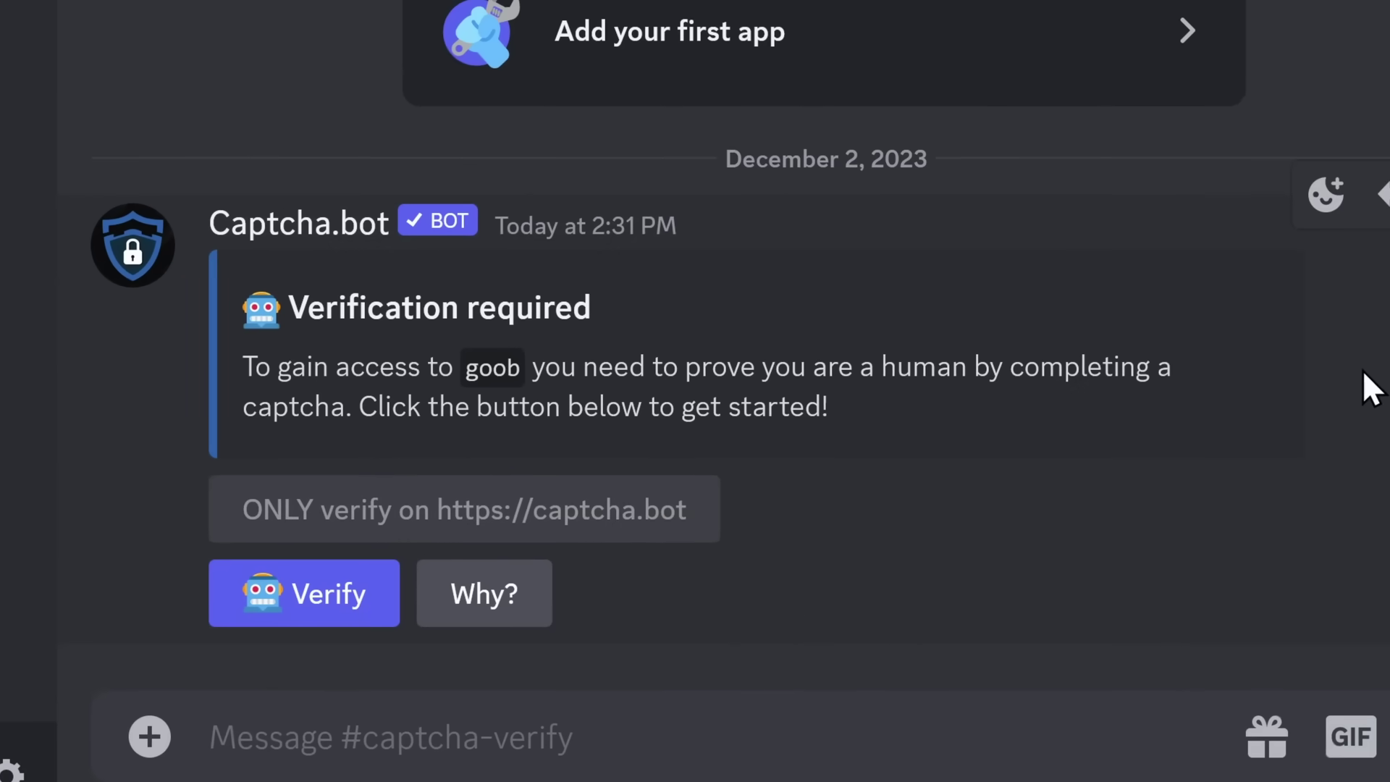
Step: Start verification from the goob server's captcha-verify channel, open the captcha link and complete the captcha
left_click(332, 594)
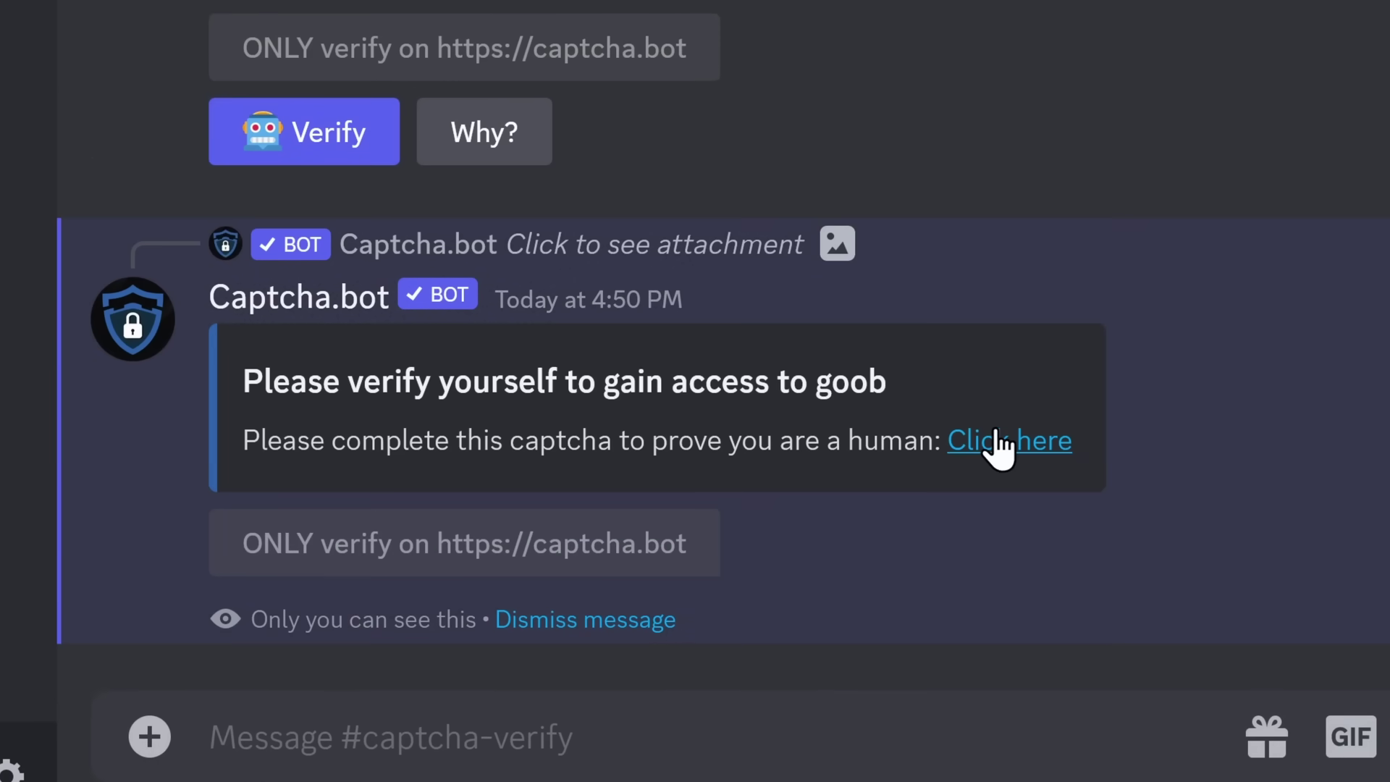
left_click(999, 438)
left_click(1092, 647)
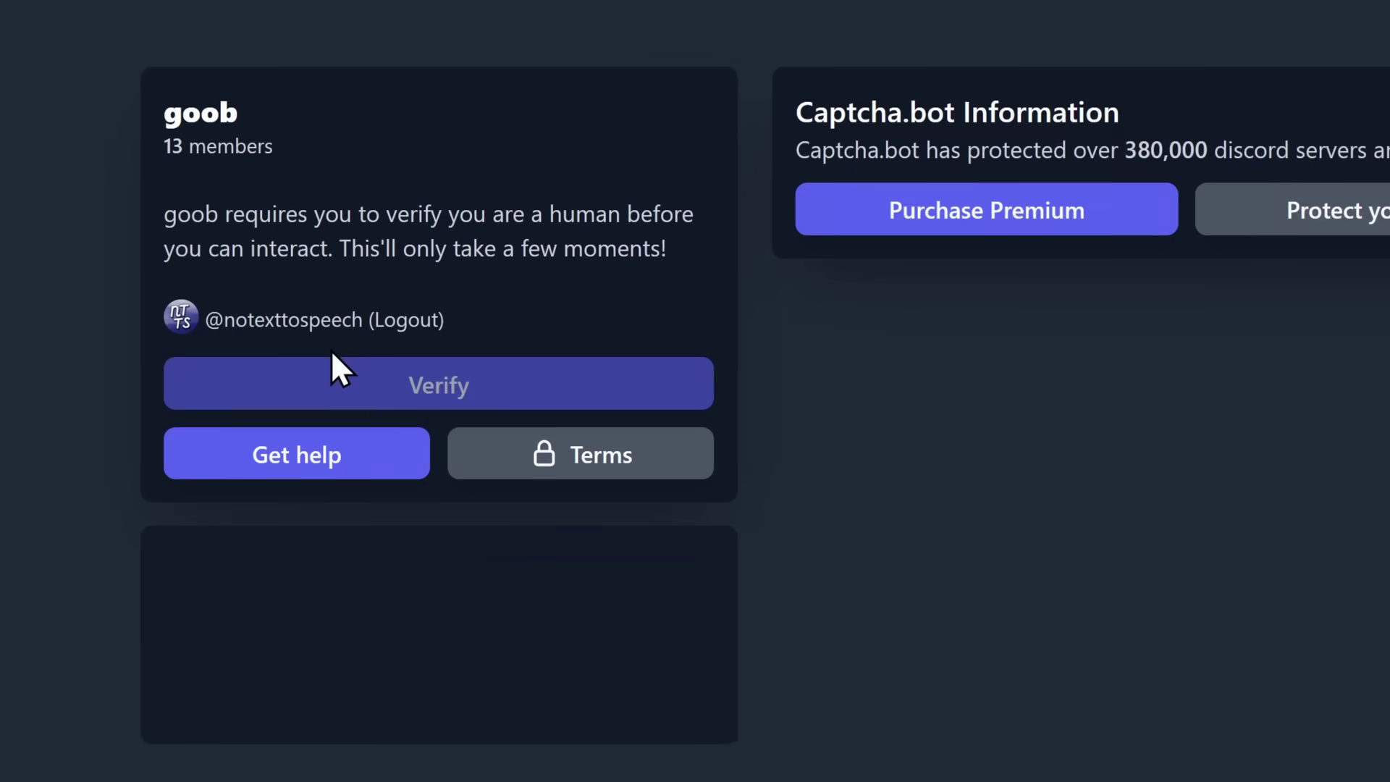
left_click(384, 386)
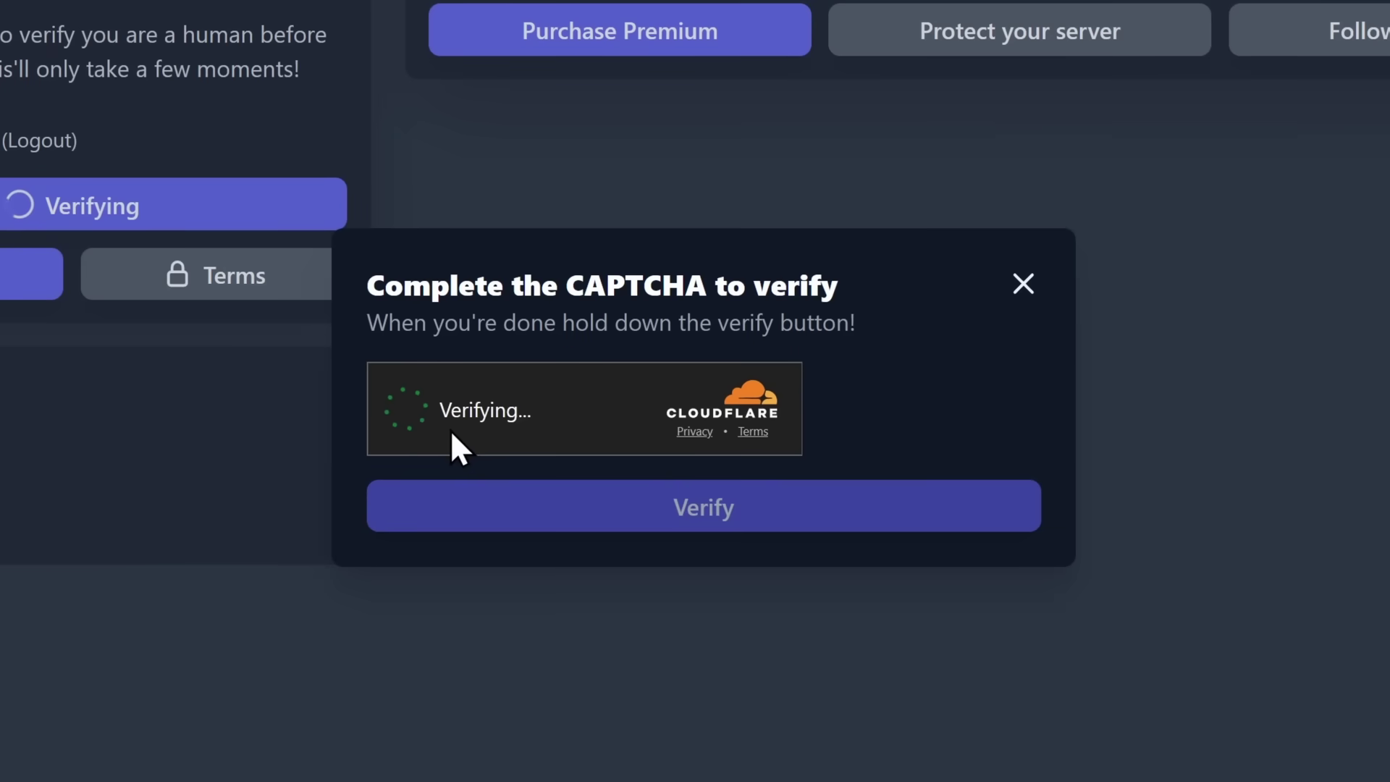
left_click_drag(951, 670, 958, 673)
left_click_drag(592, 495, 592, 495)
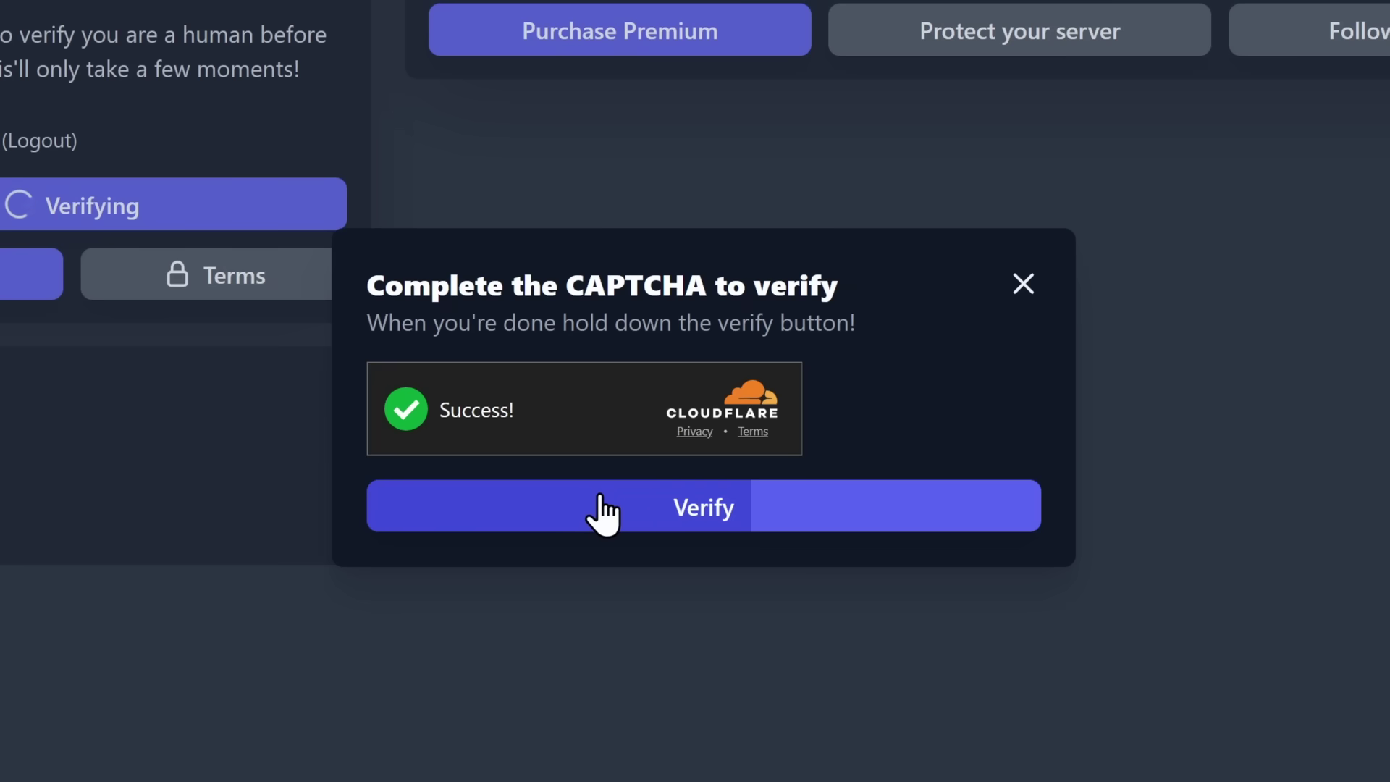
left_click_drag(604, 514, 603, 514)
Step: Return to Discord and check the roles on the verified account's member profile
left_click(72, 16)
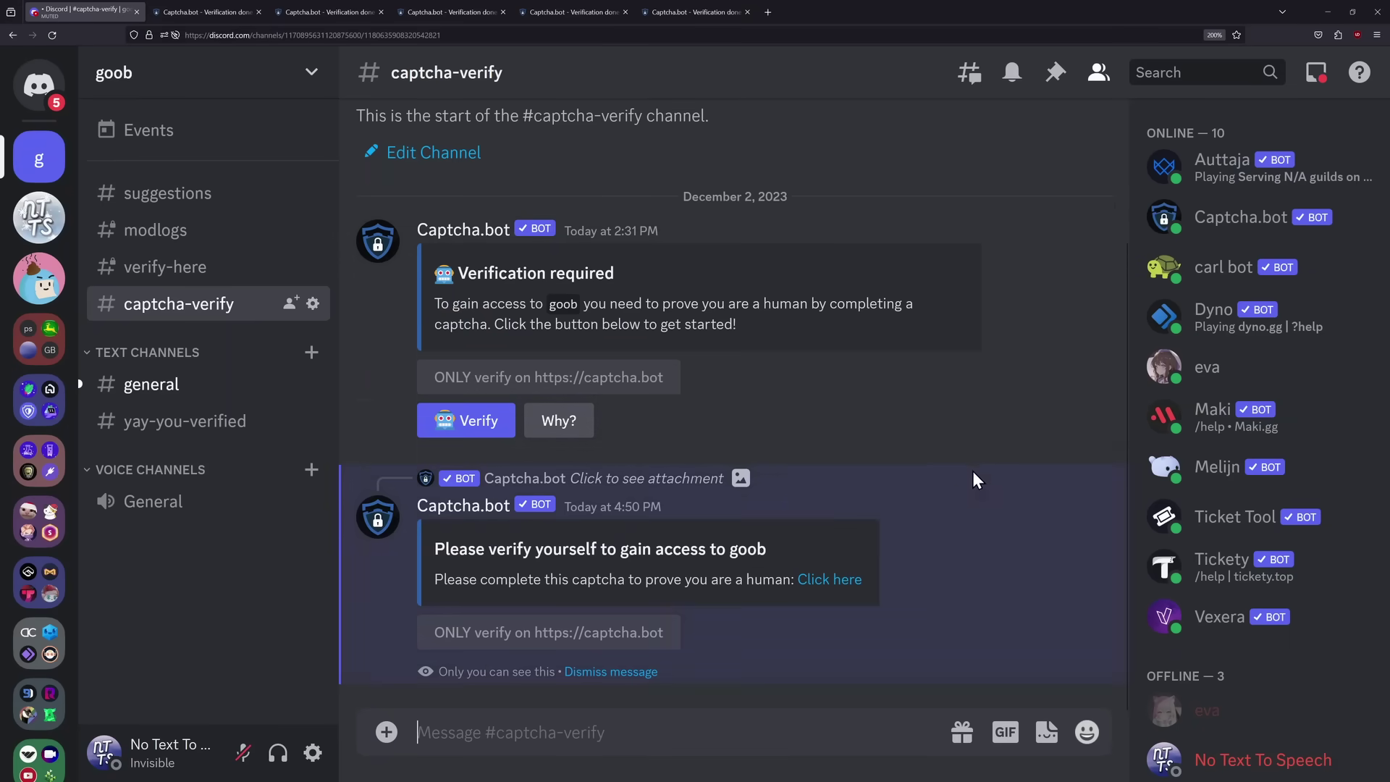
scroll(1230, 439, "down", 1)
left_click(1271, 689)
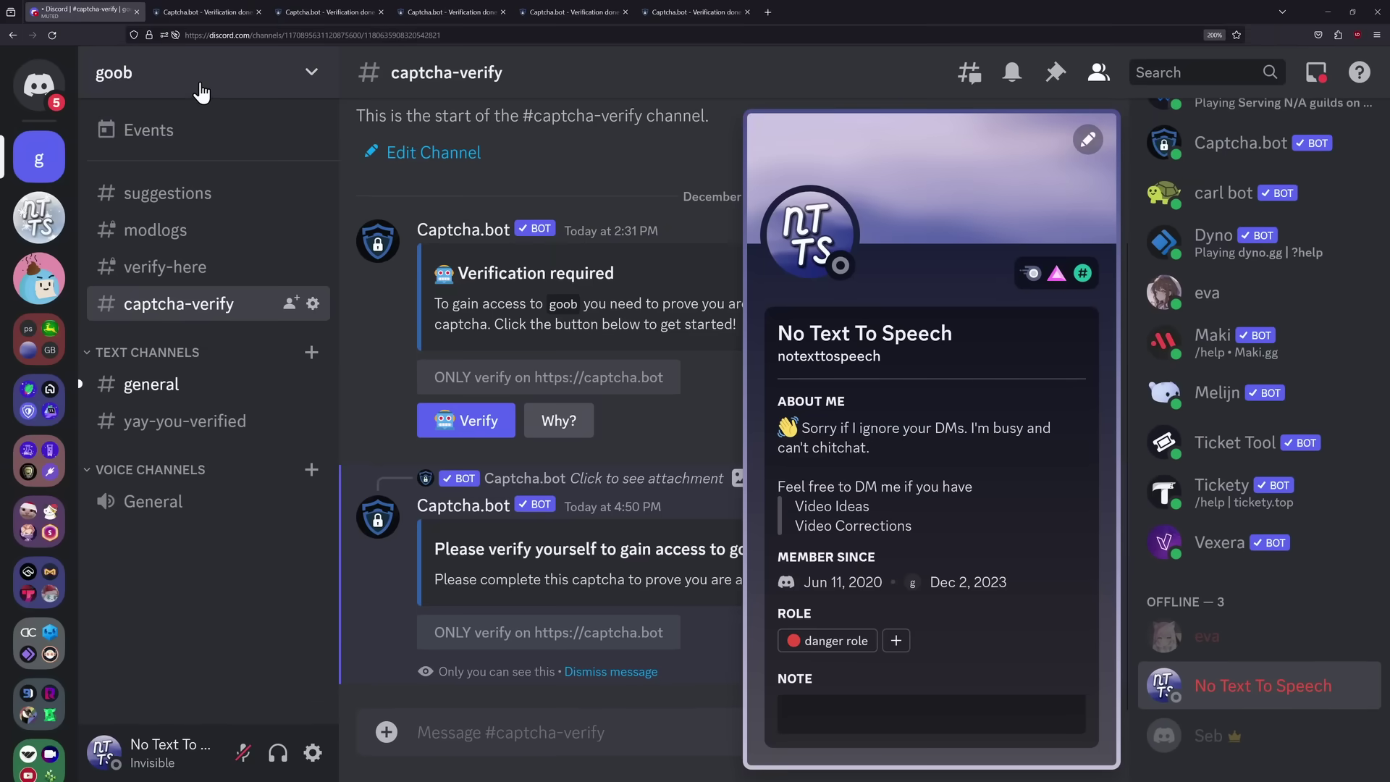
Step: Open the goob server's audit log and inspect a role update made by Captcha.bot
left_click(201, 92)
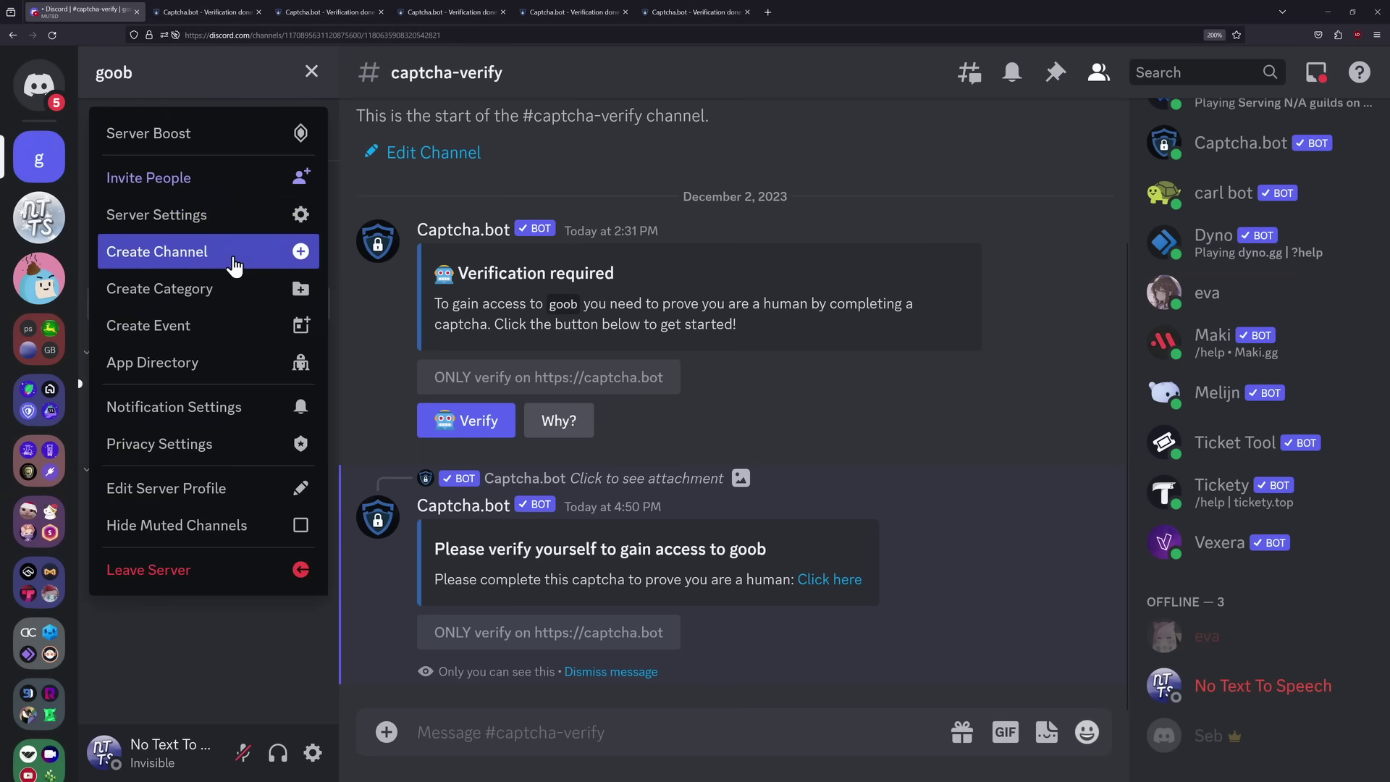
left_click(210, 233)
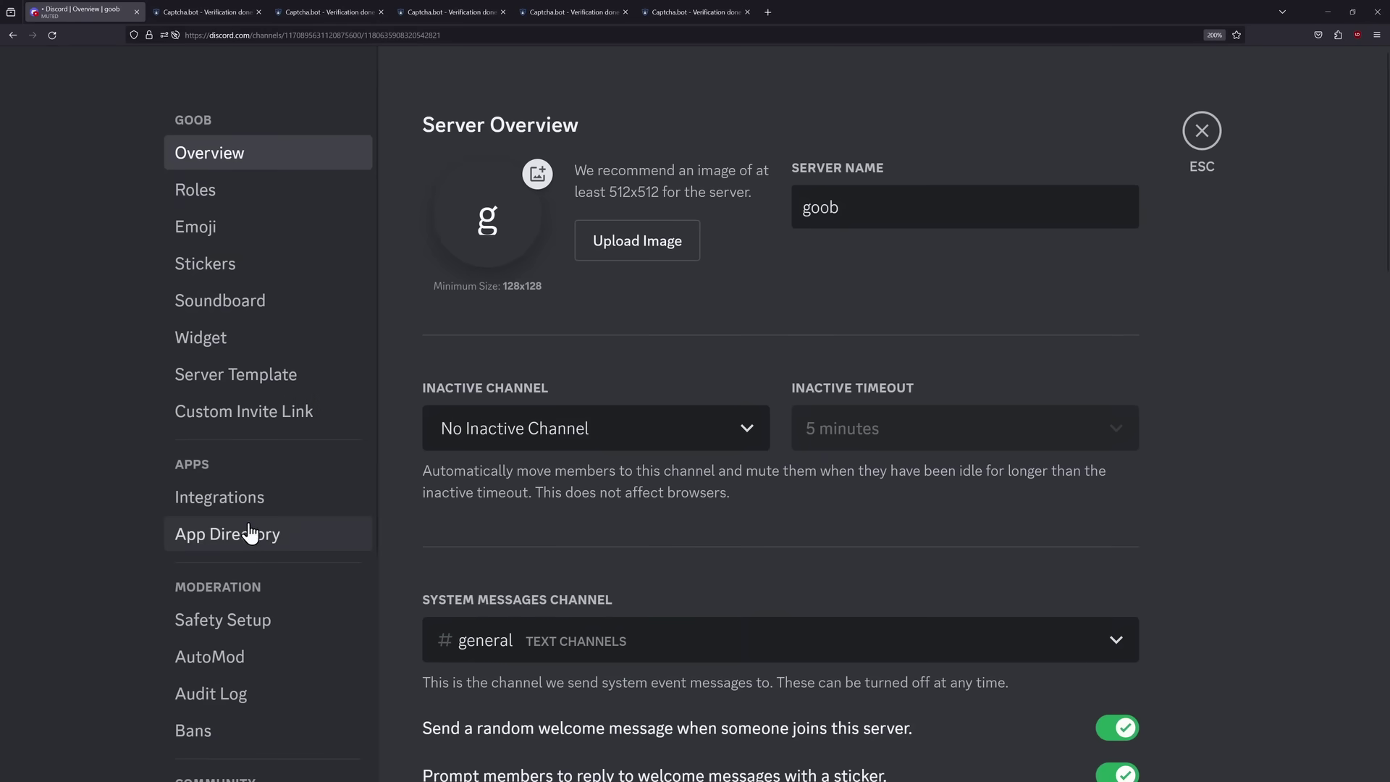
left_click(215, 694)
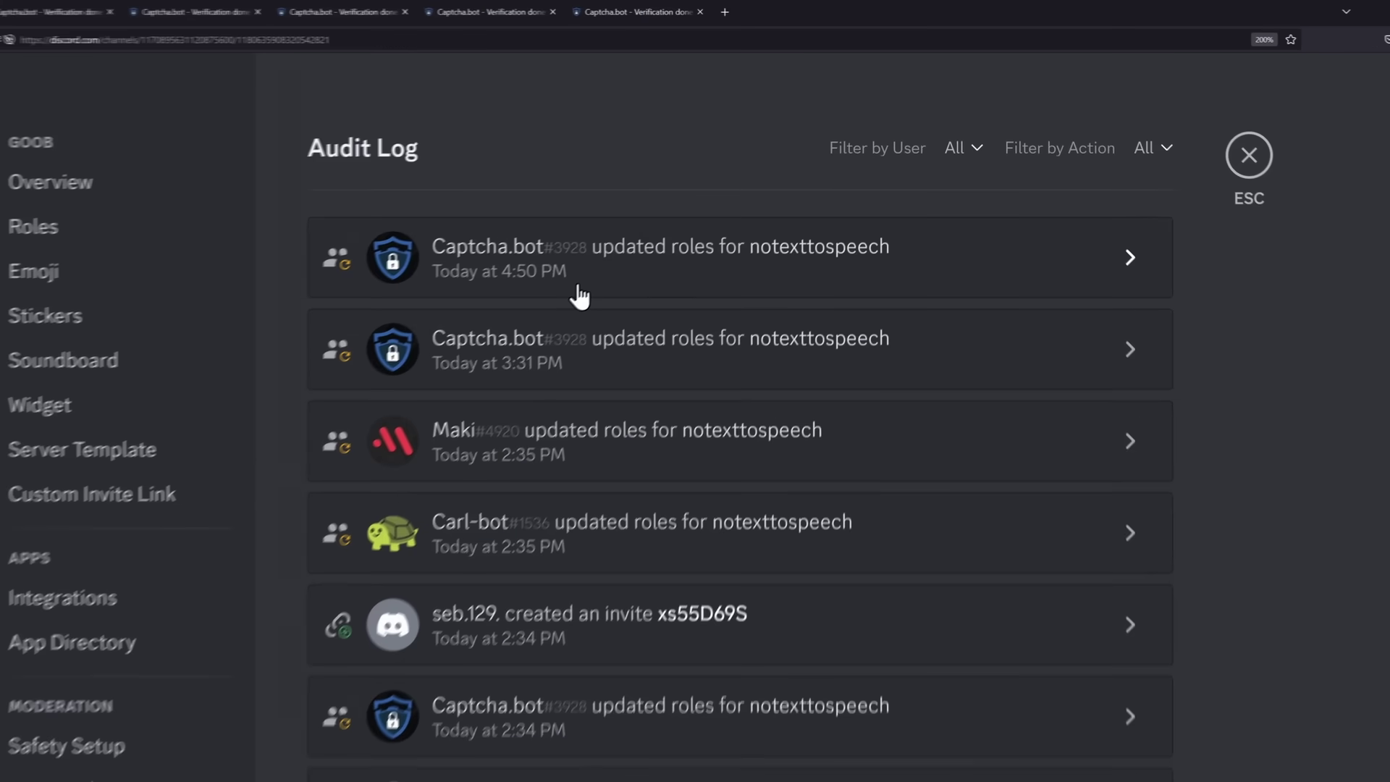
left_click(512, 346)
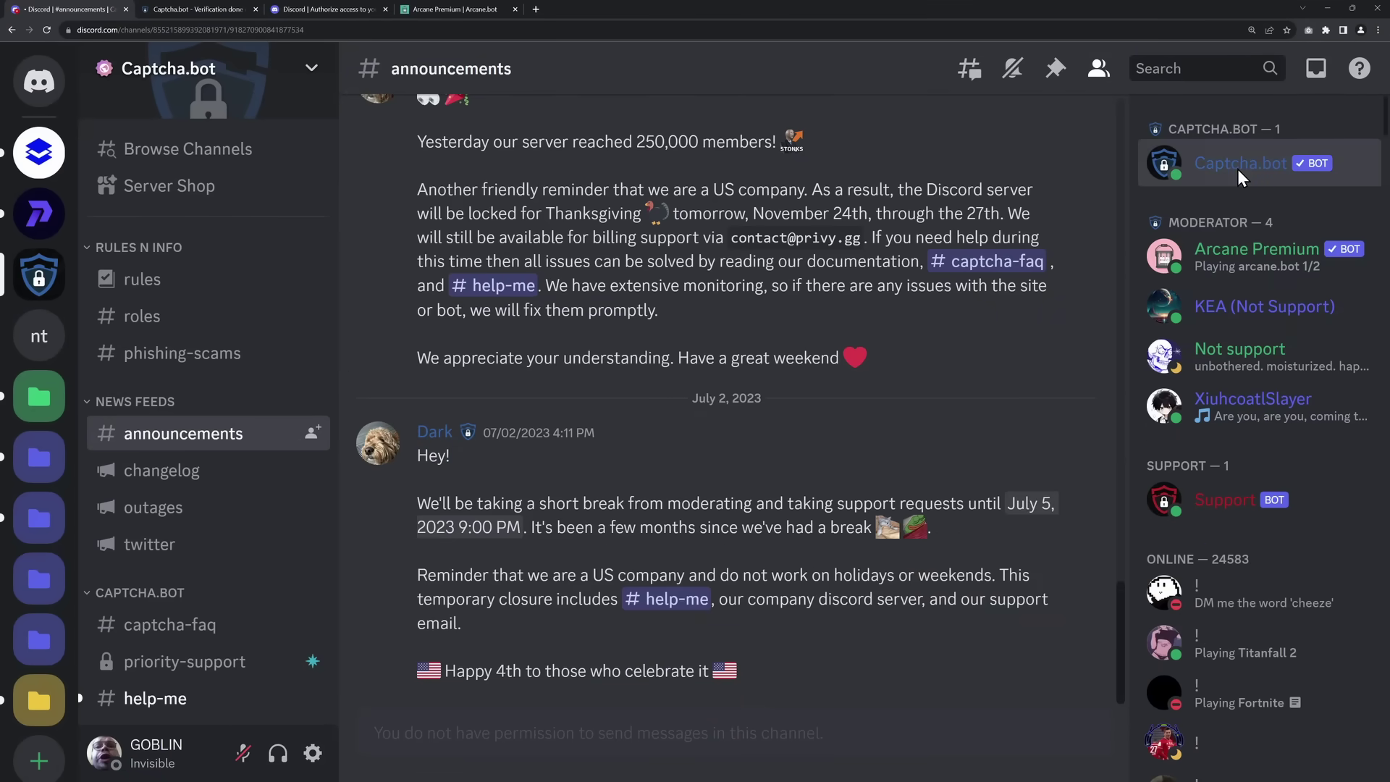
Step: Inspect the Captcha.bot bot's profile in its official Discord server and open that server's role permissions
left_click(1237, 168)
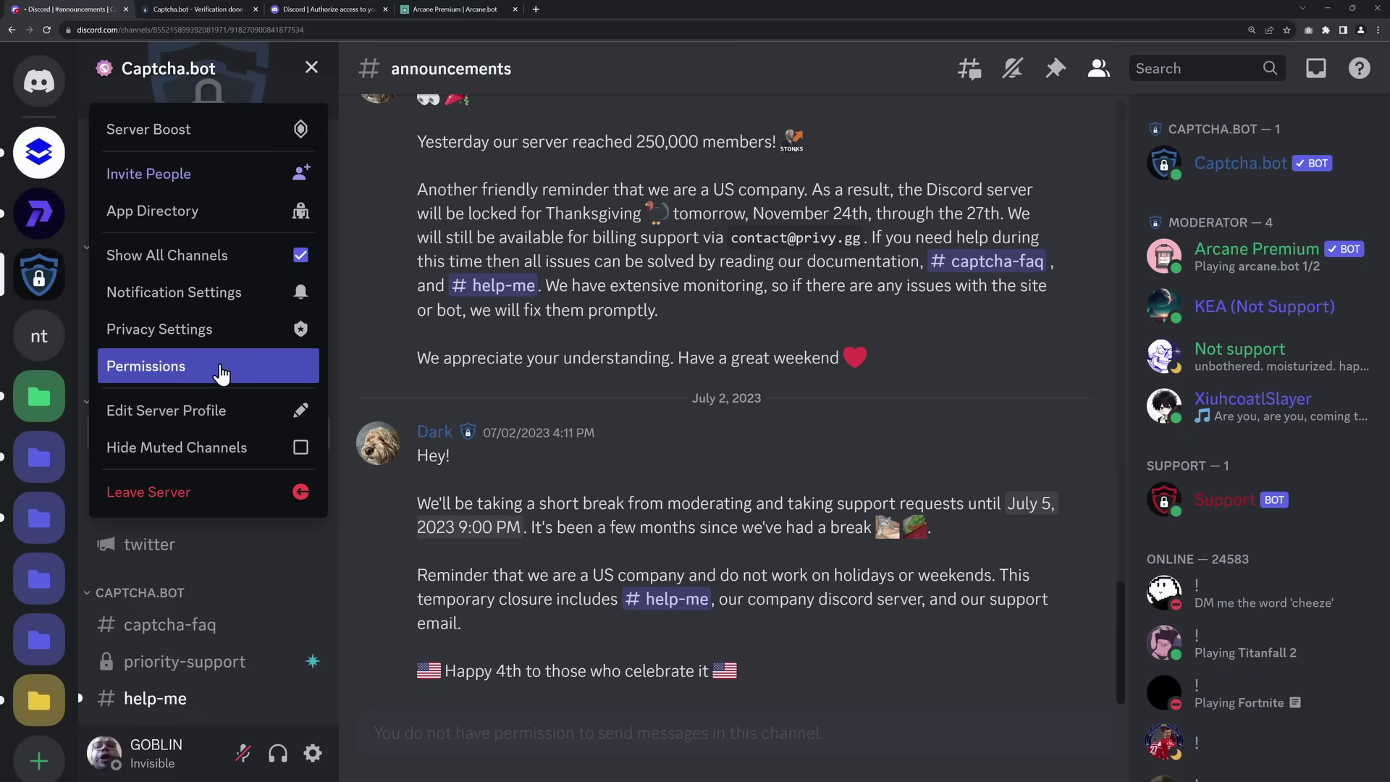
left_click(217, 365)
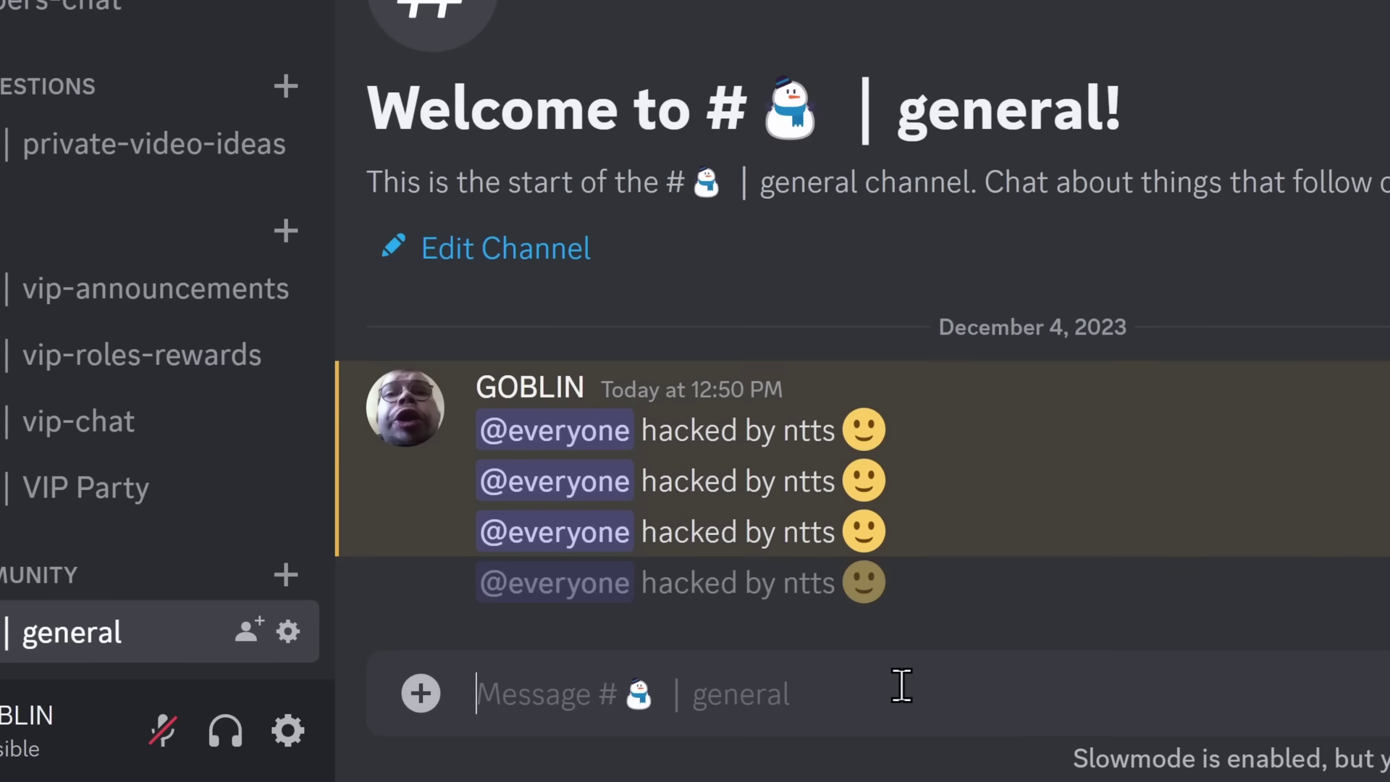
Step: Delete the general channel under the COMMUNITY category in the test server and switch to the Captcha.bot server
right_click(69, 636)
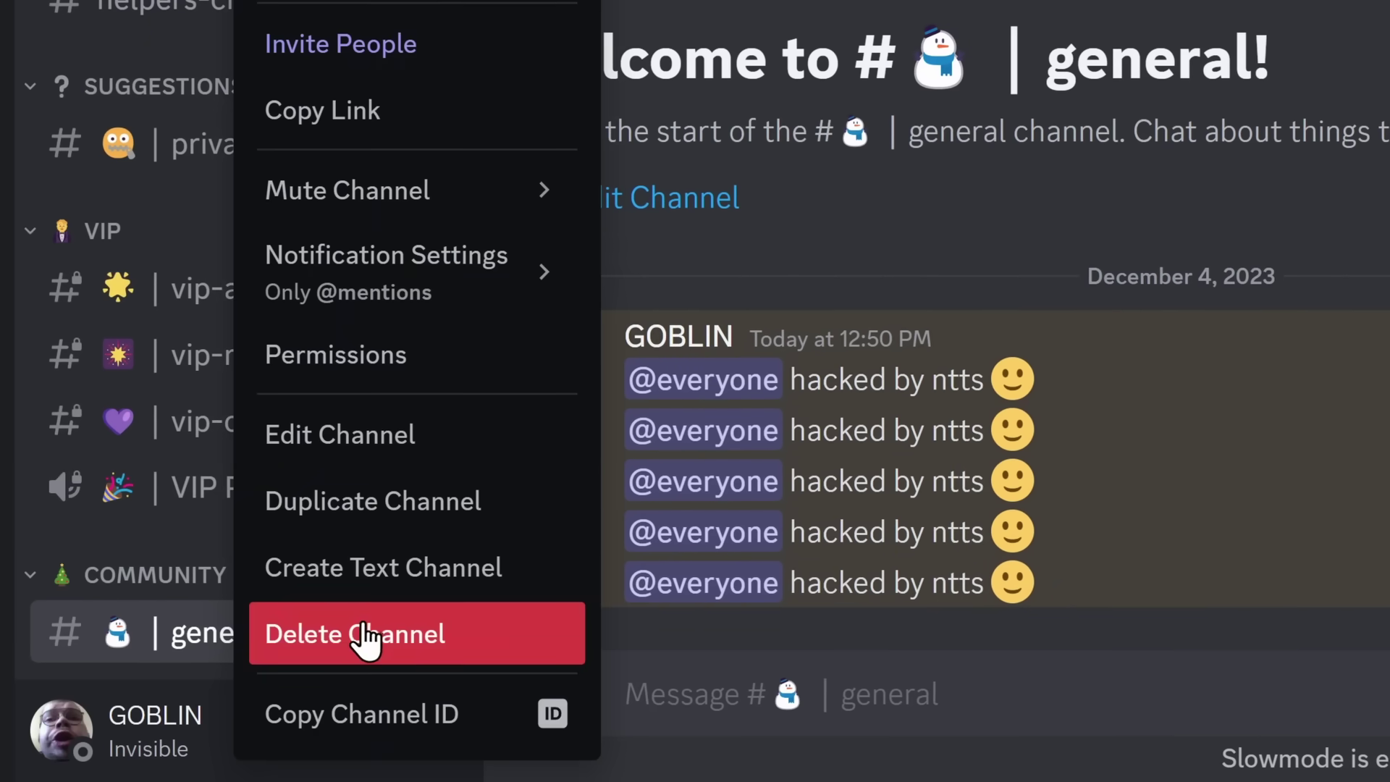
left_click(200, 638)
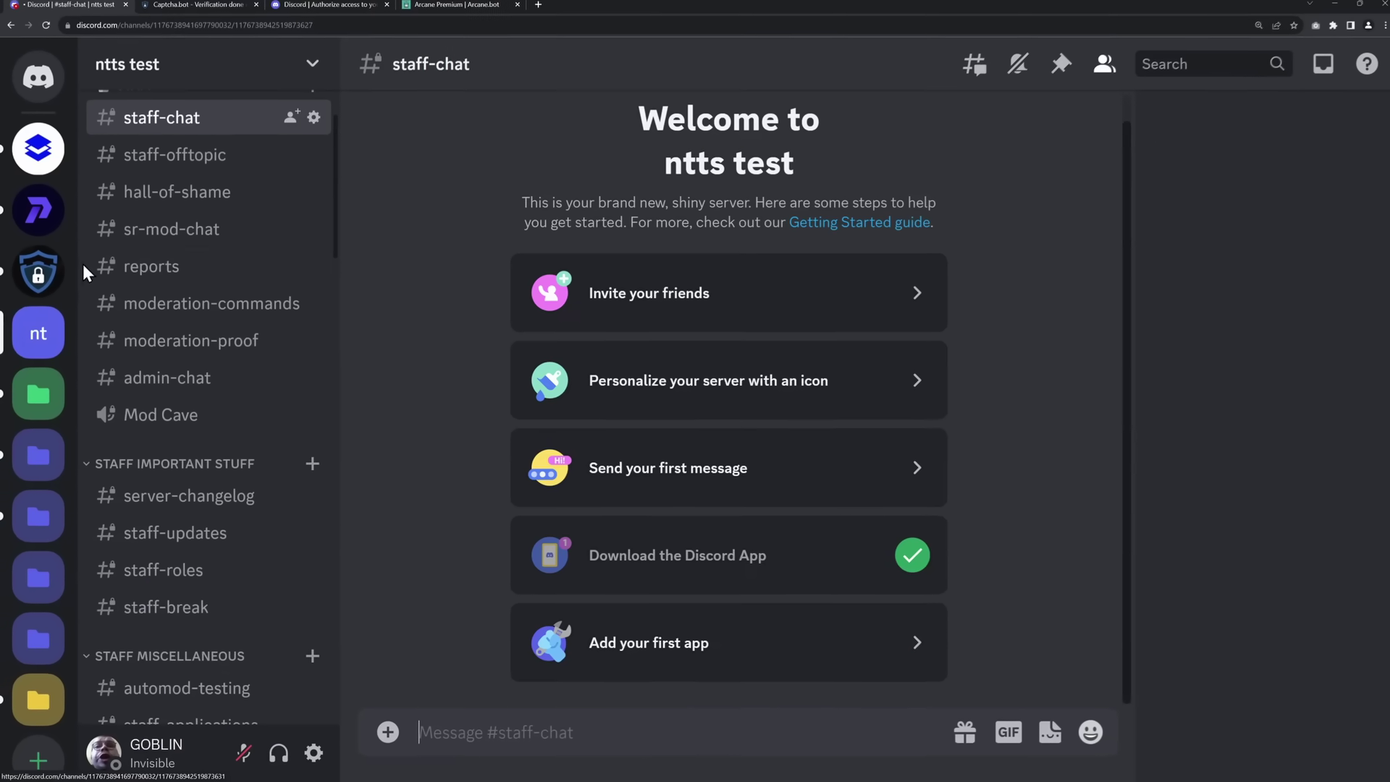
left_click(39, 278)
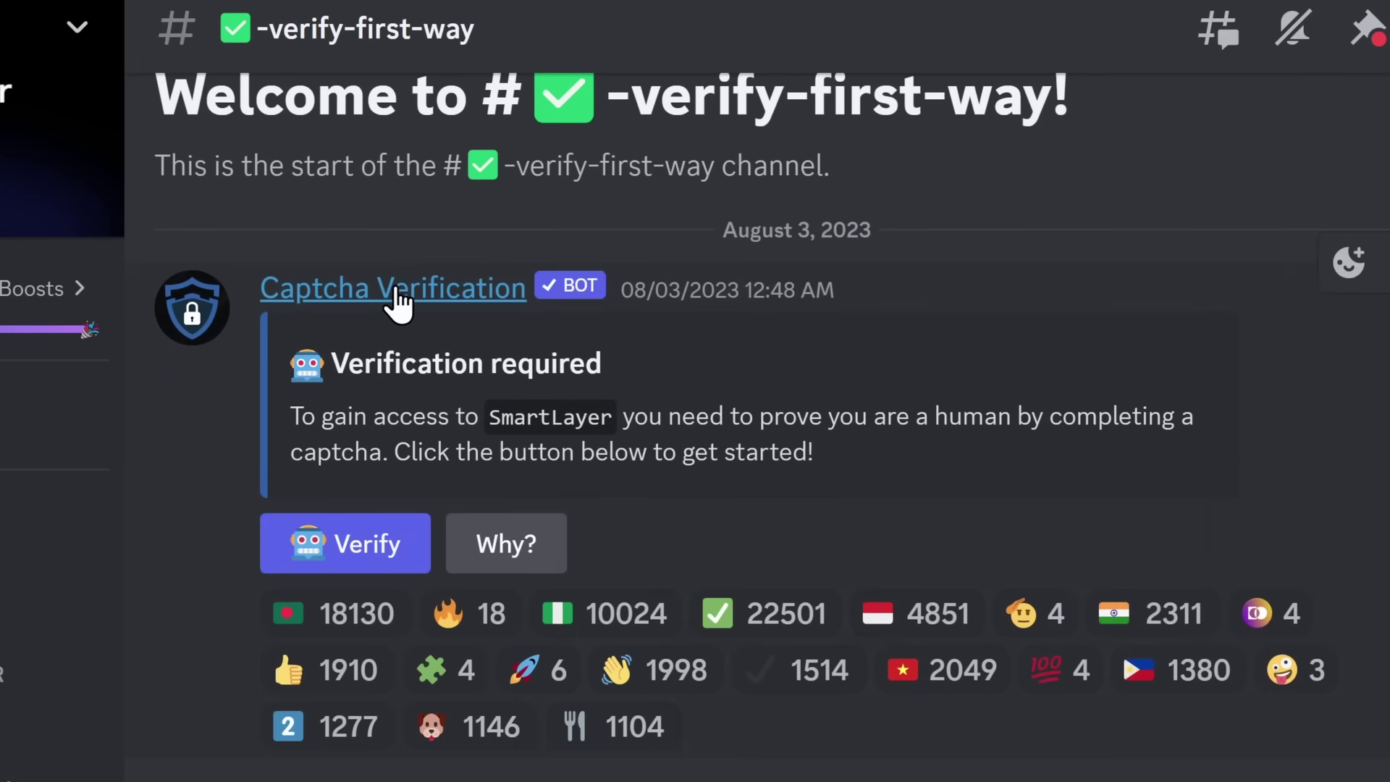
Step: Check the Captcha Verification bot's roles in the Smart Layer server and review the permissions of its Bots and Smart Layer Associate roles
left_click(857, 384)
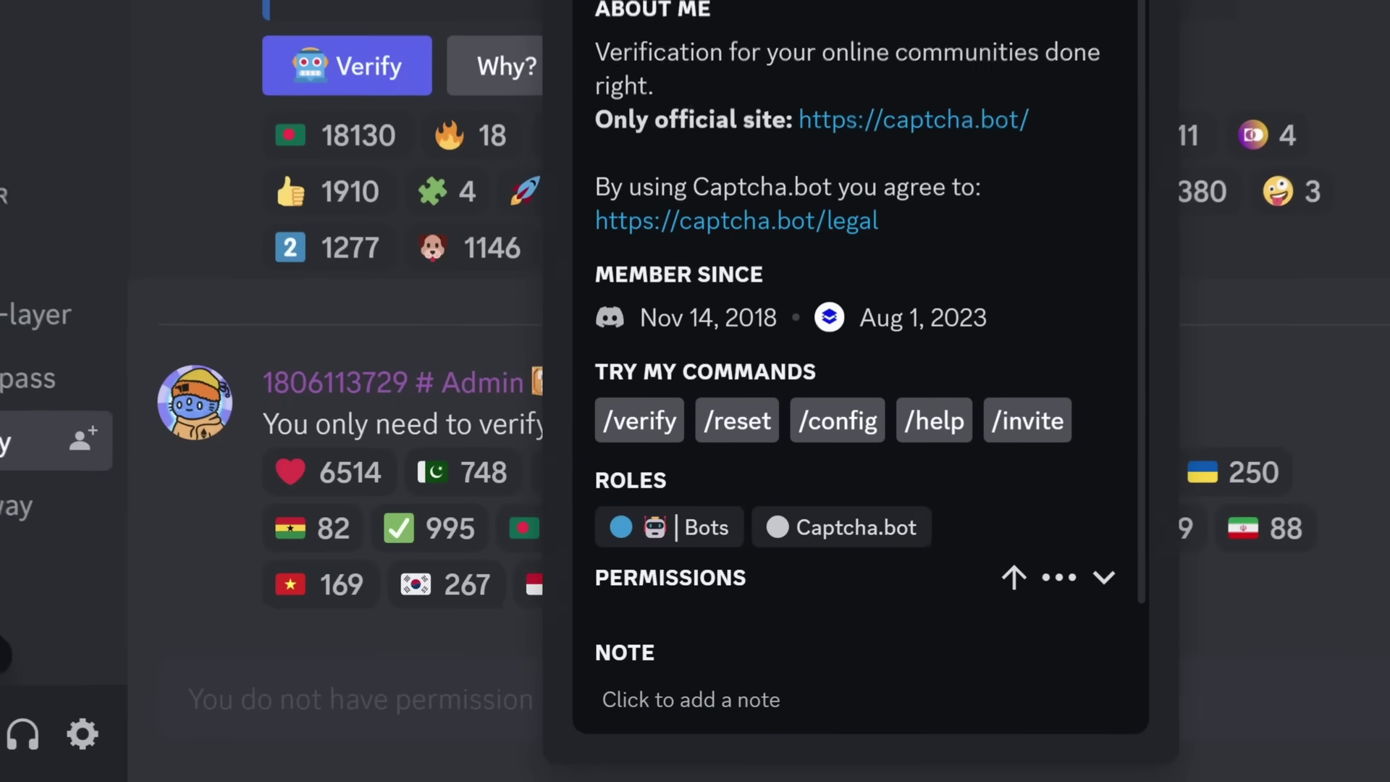
left_click(168, 68)
left_click(219, 384)
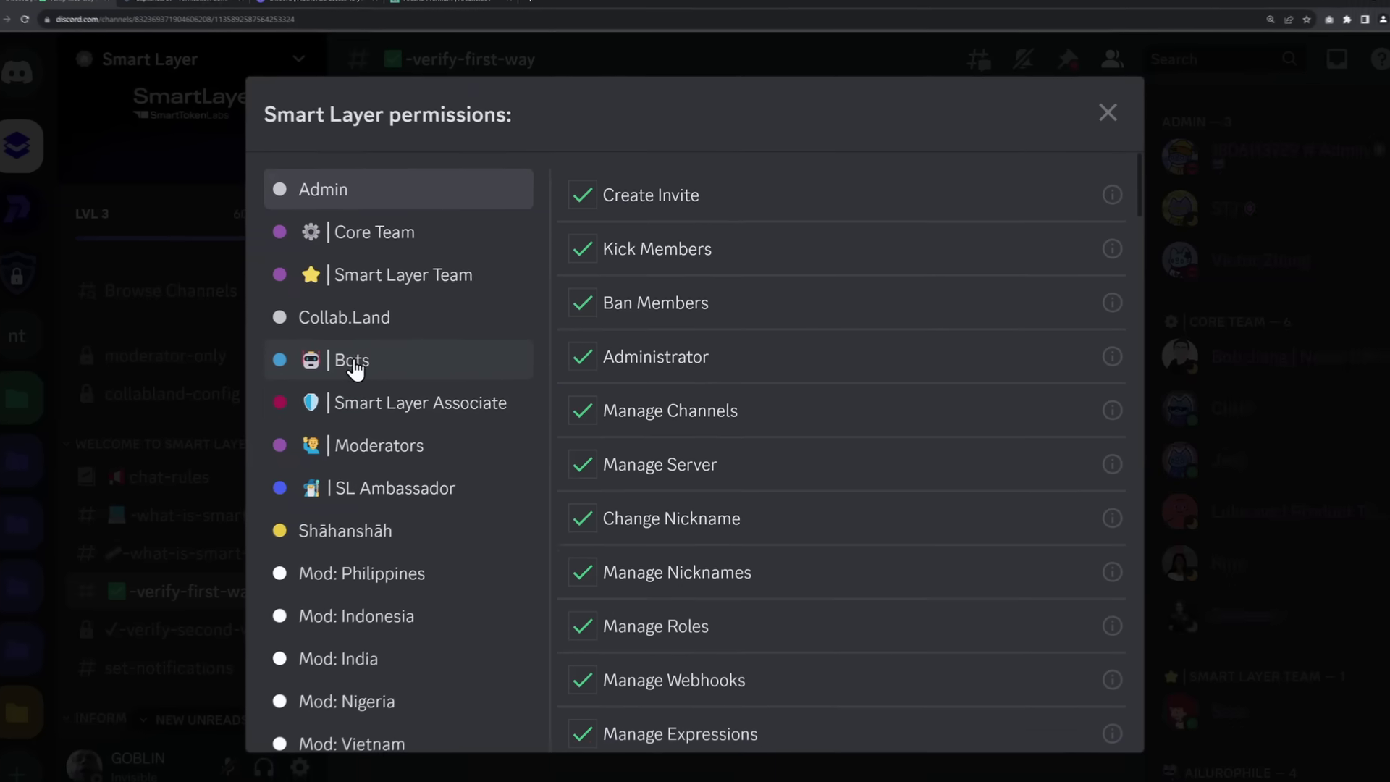
left_click(377, 357)
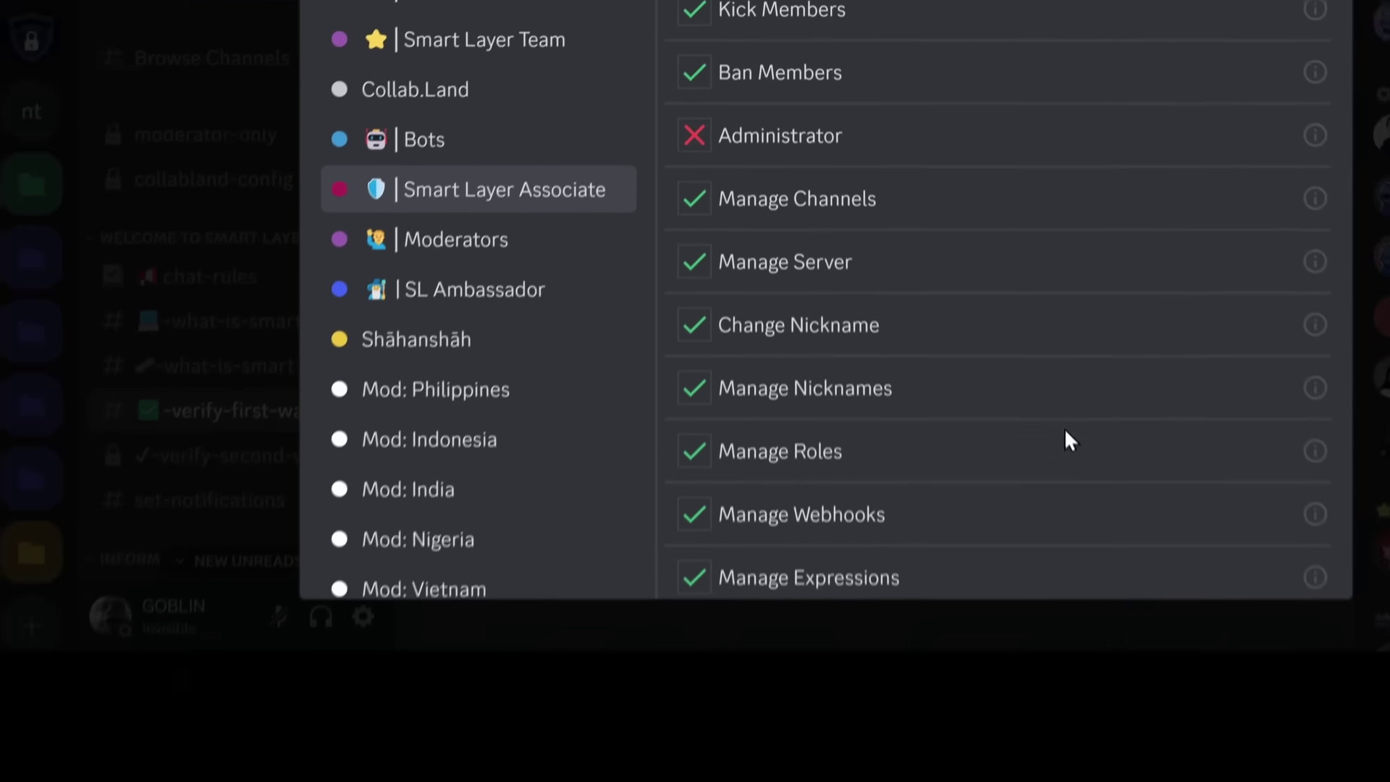
left_click(1366, 261)
Step: View the Captcha Verification bot's profile in the verify-first-way channel and follow the wallet connection link in the Captcha.Bot message
left_click(217, 576)
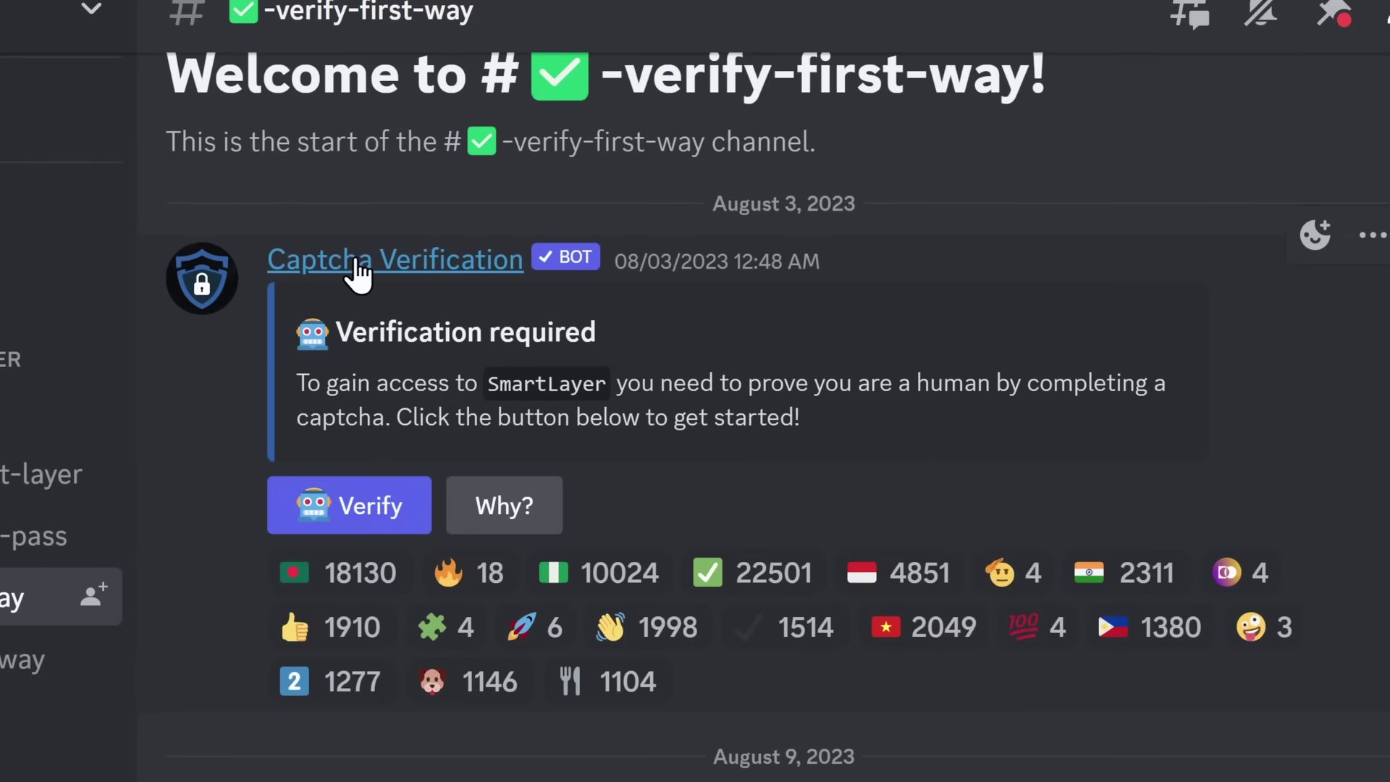
left_click(351, 264)
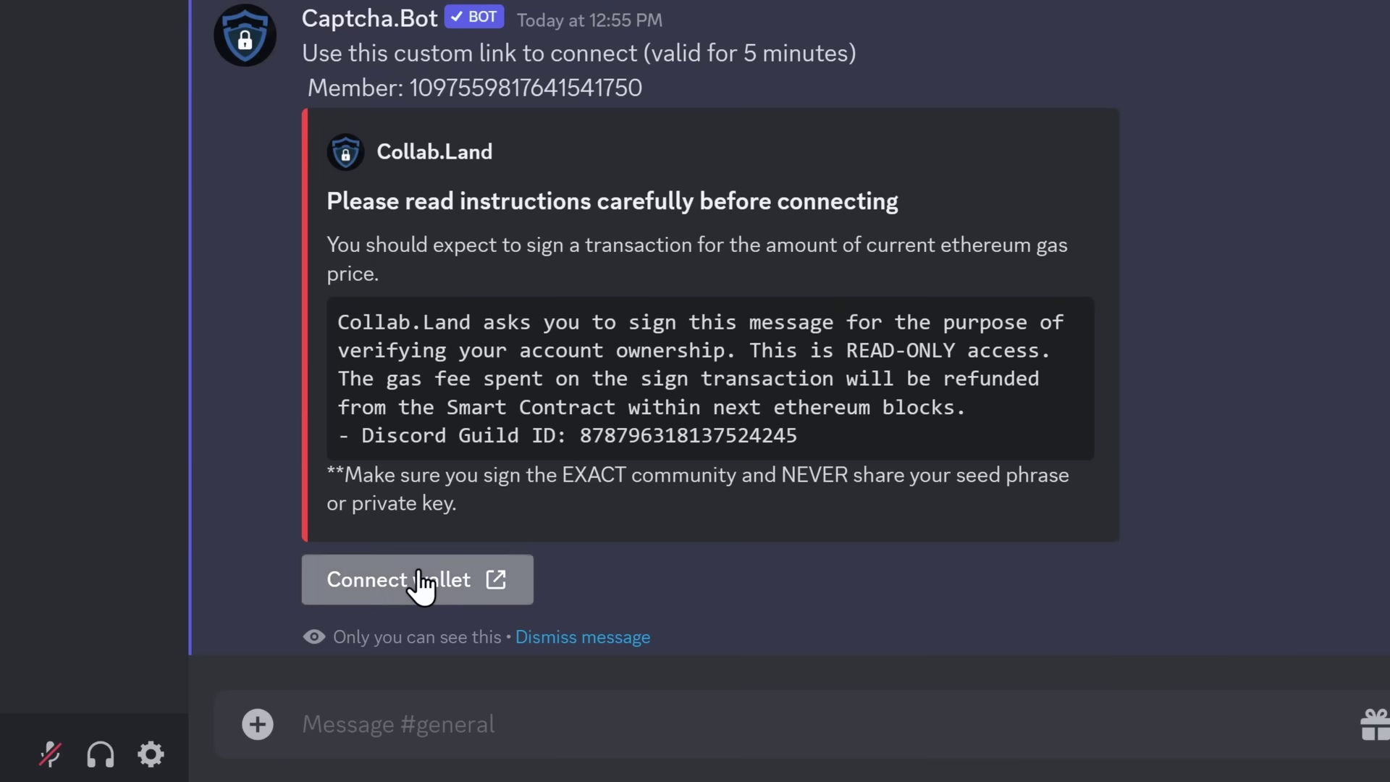
left_click(418, 580)
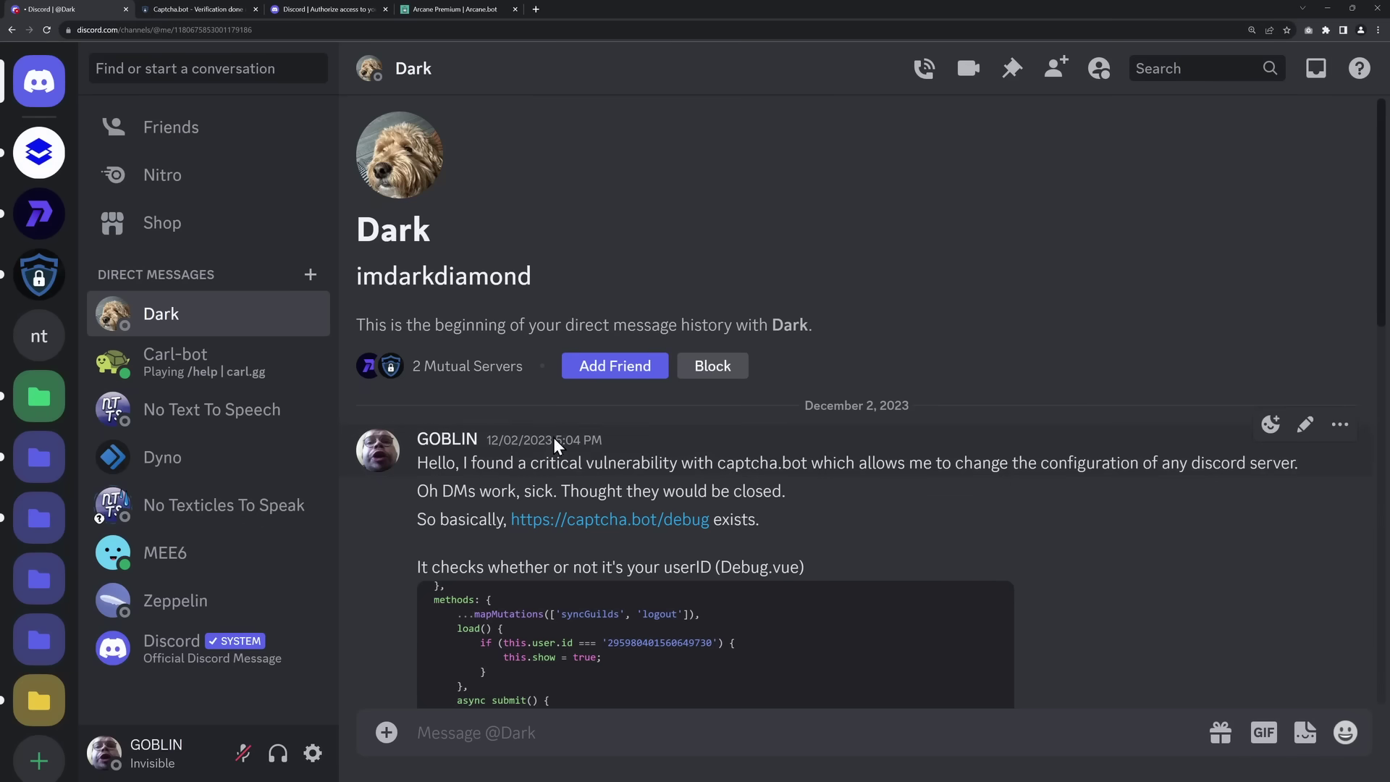
Step: Read through the vulnerability report sent by direct message to the Captcha.bot developer, down to the latest follow-up
scroll(596, 488, "down", 5)
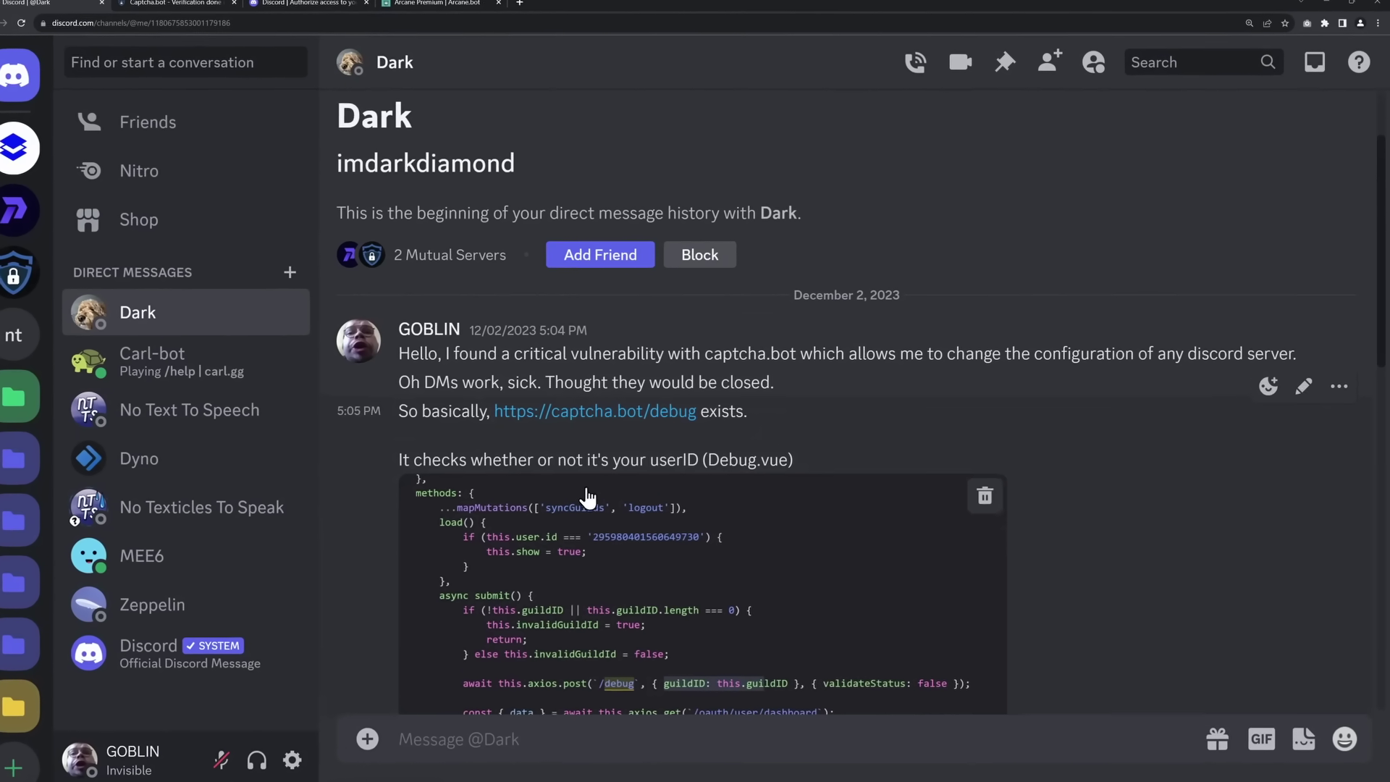
scroll(572, 480, "down", 5)
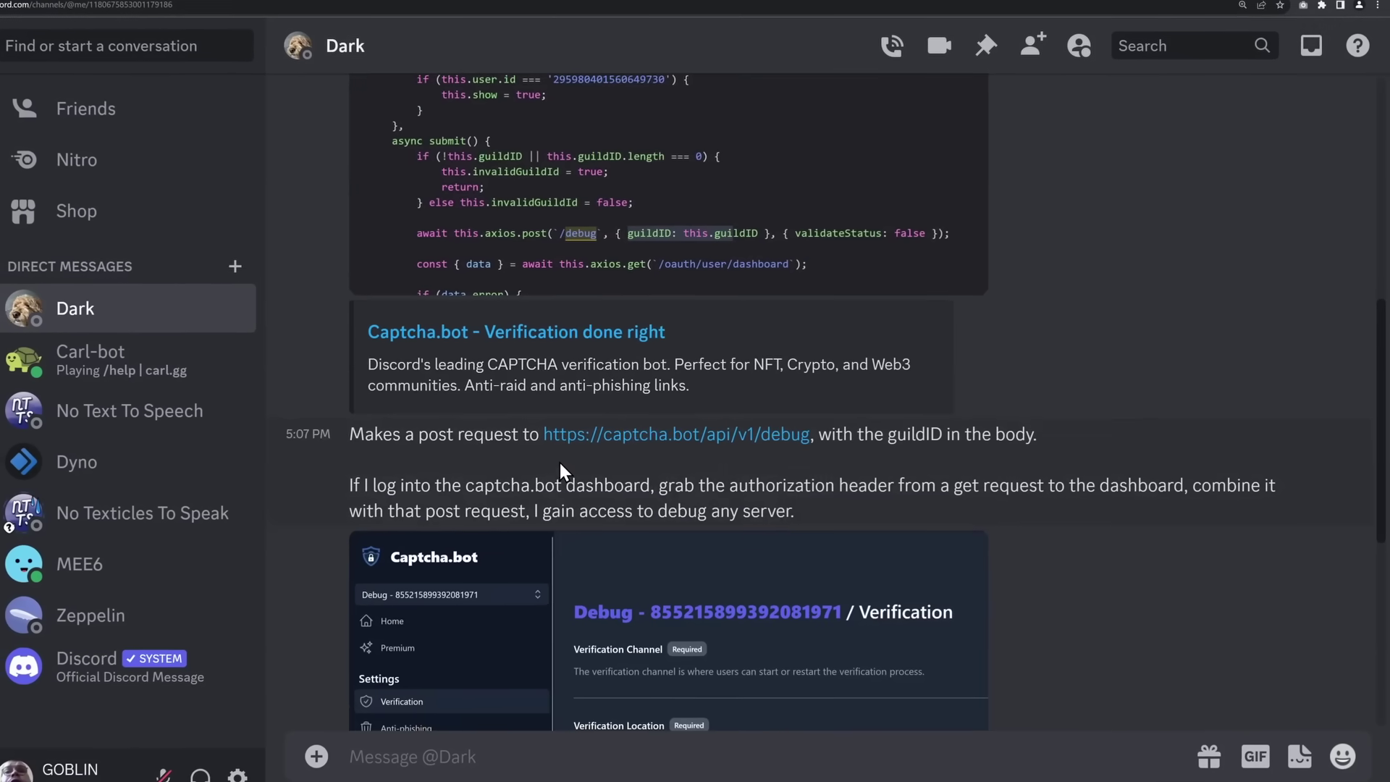
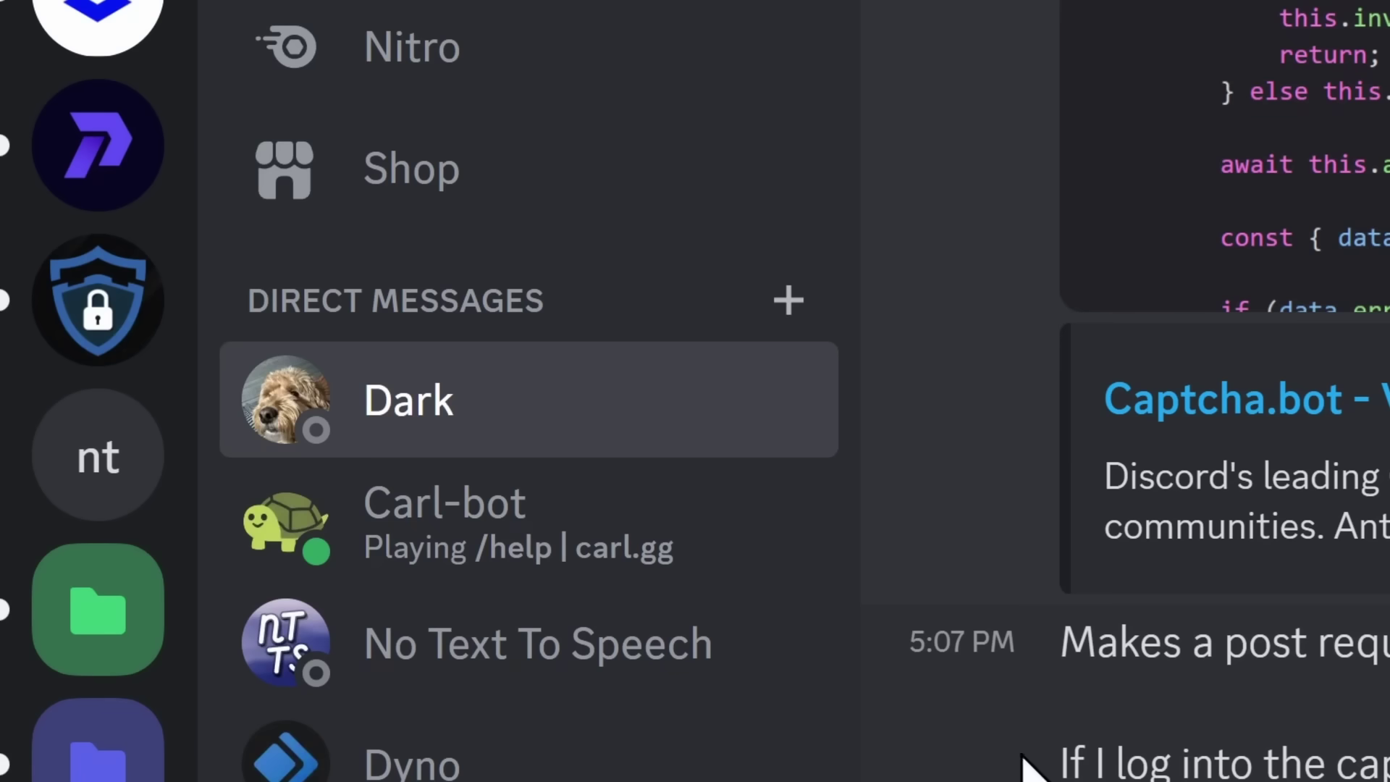
scroll(1045, 568, "down", 4)
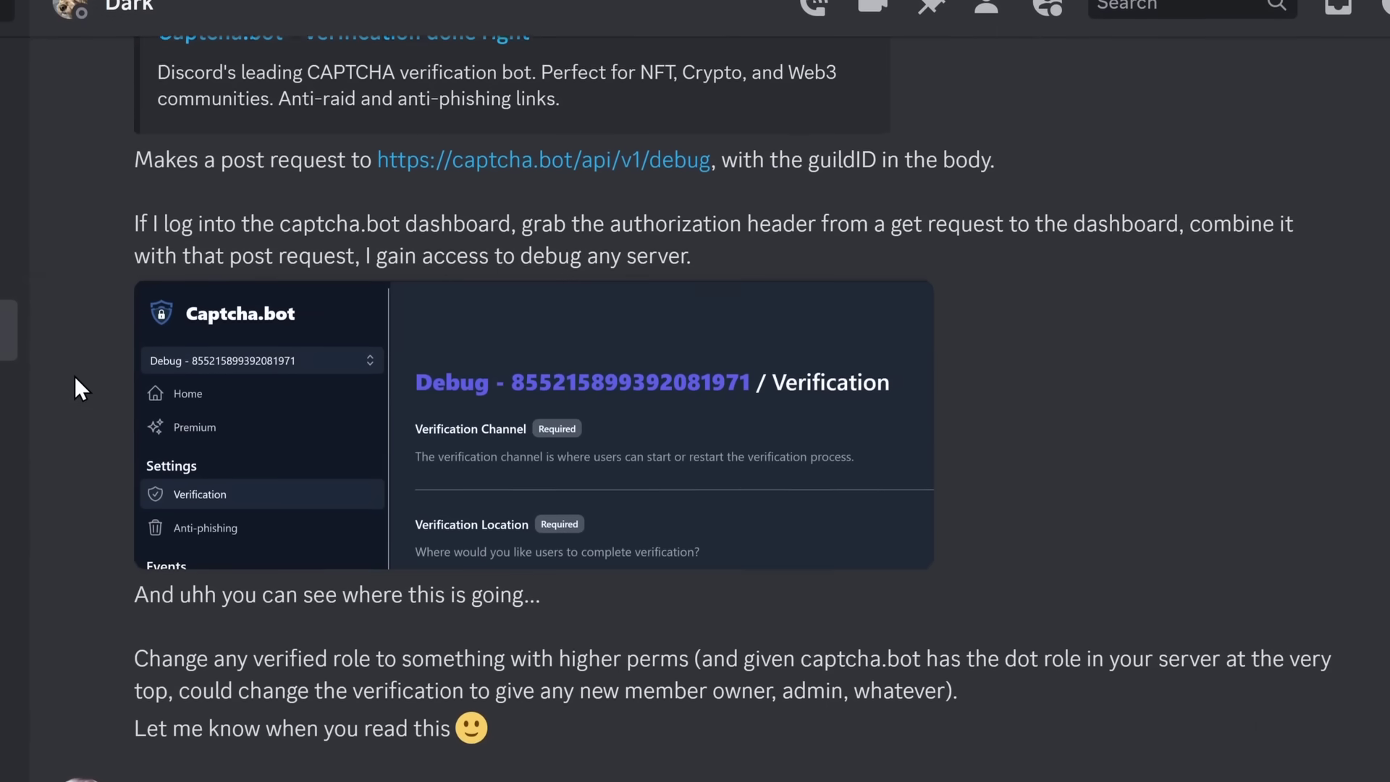
scroll(74, 351, "down", 2)
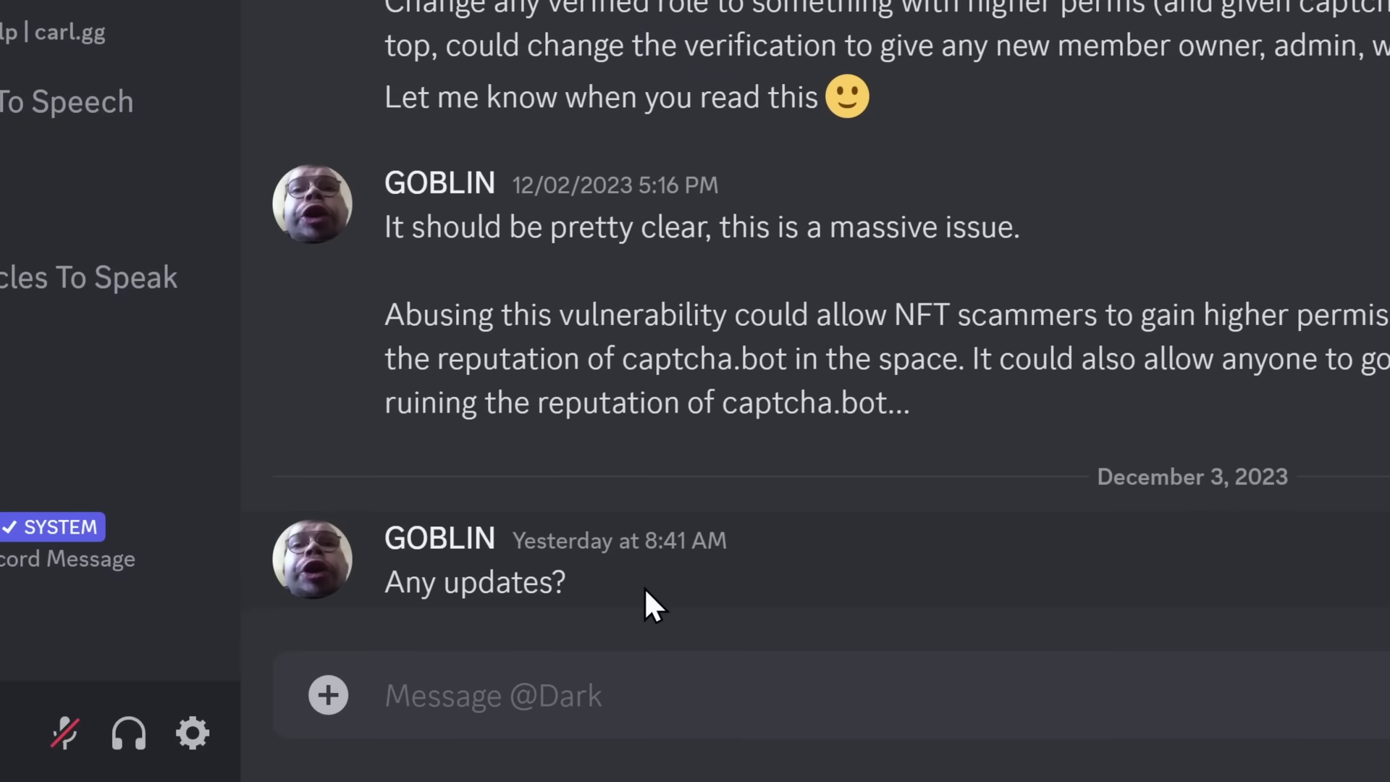